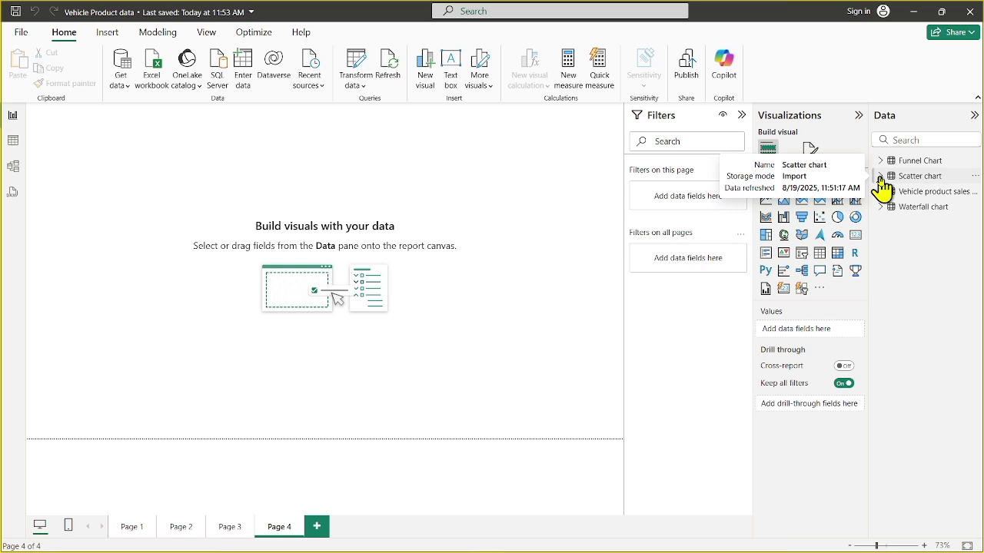
- Examine the fields and rows of the Scatter chart table in Table view, then return to the report view
click(880, 176)
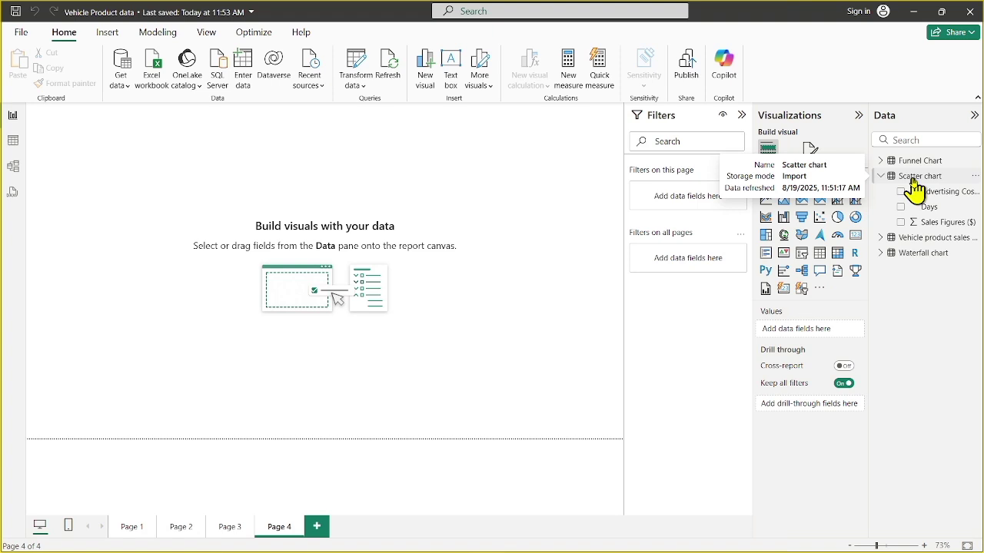
right_click(913, 184)
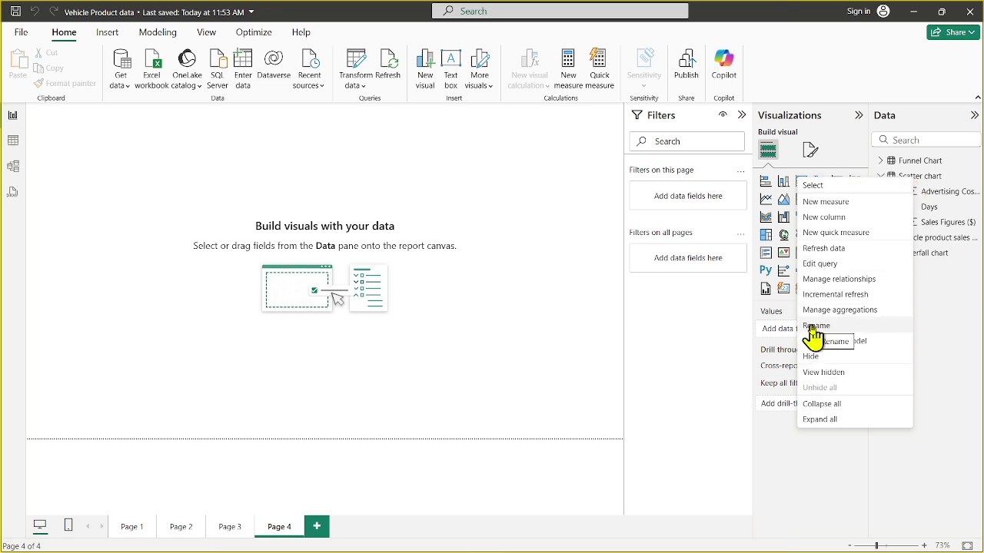
click(959, 288)
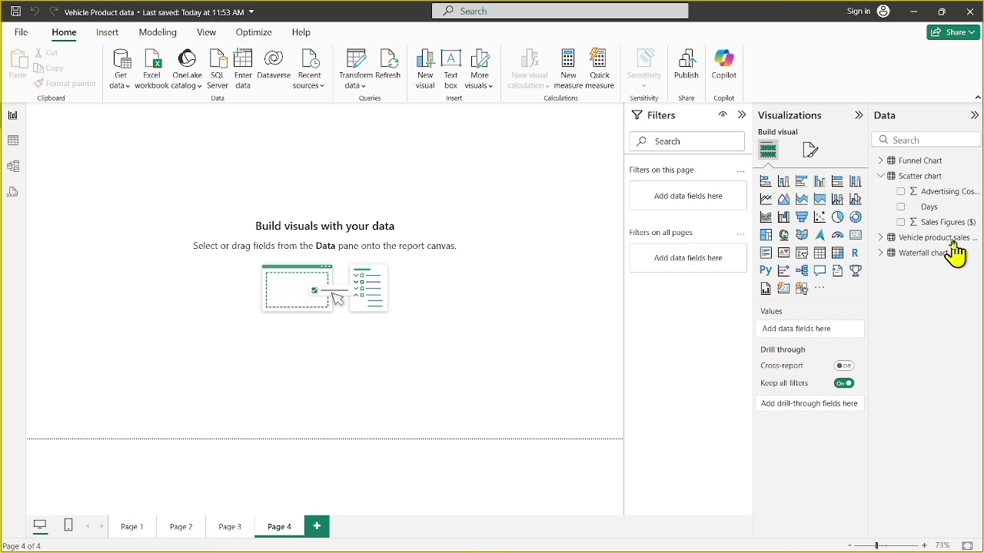
click(14, 142)
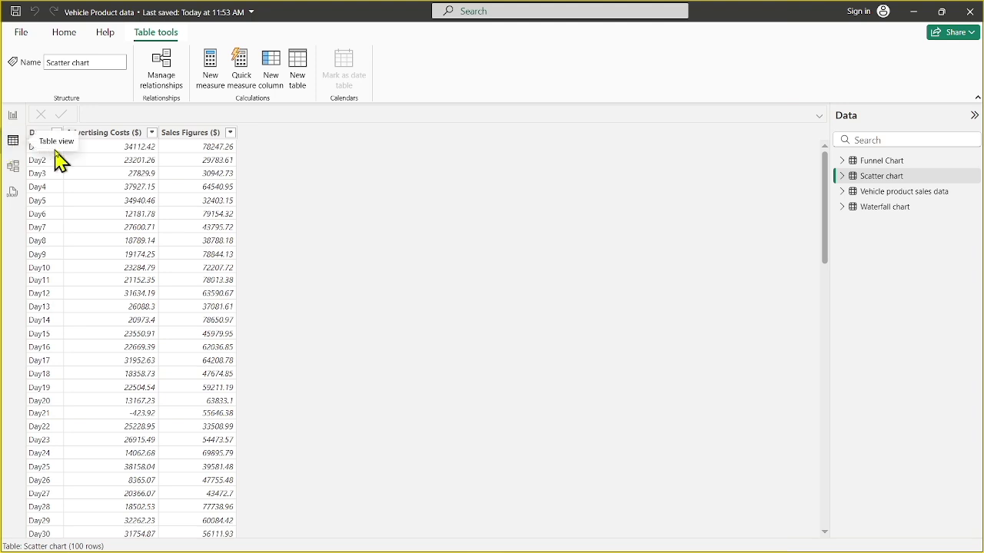
click(128, 135)
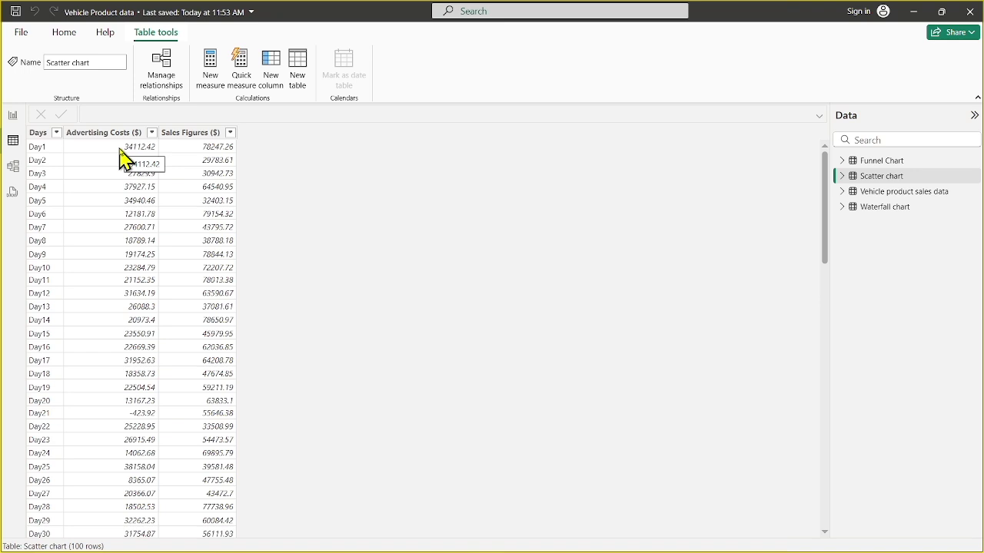
click(13, 117)
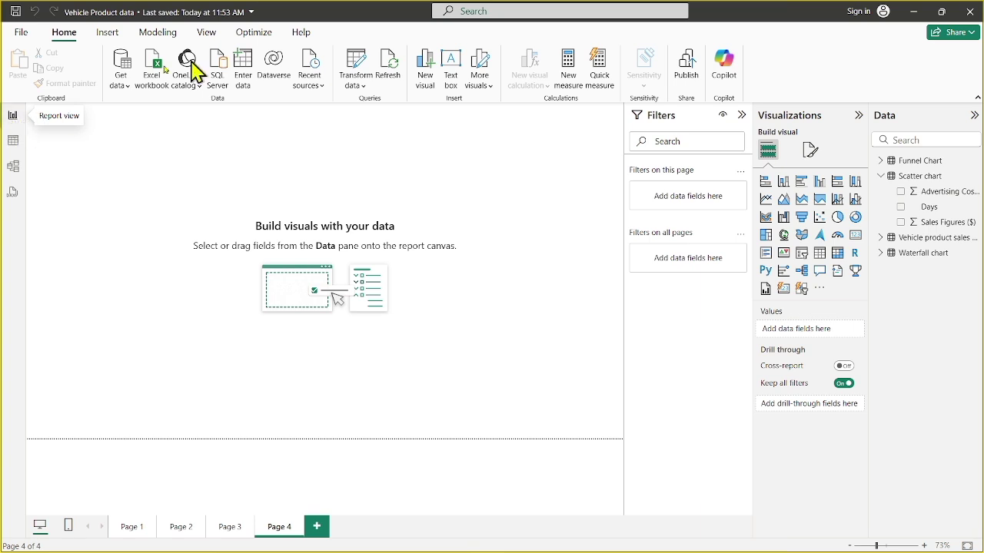
- Insert a blank scatter chart on Page 4 and enlarge it to cover most of the page's height
click(819, 218)
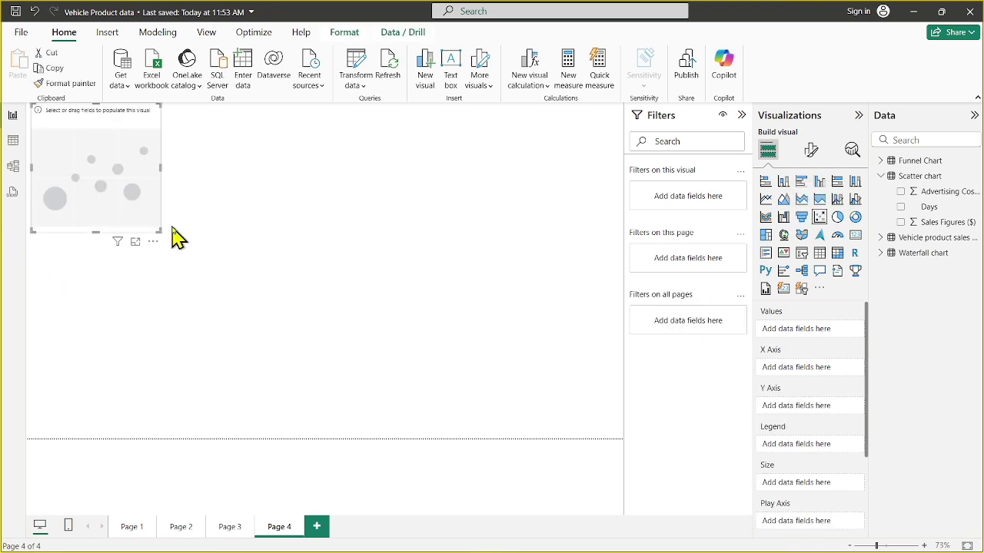
drag(158, 226, 426, 369)
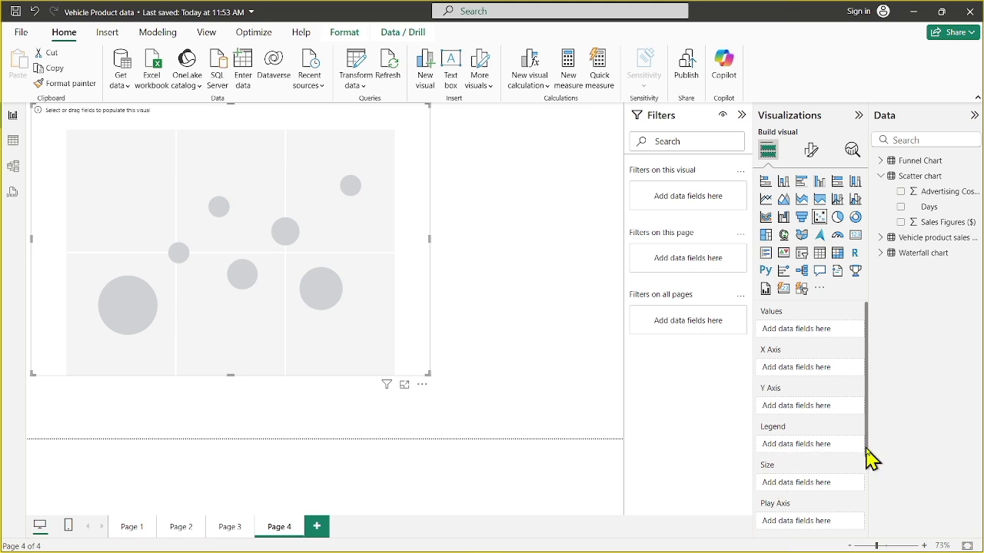
drag(867, 462, 869, 509)
scroll(843, 529, up, 3)
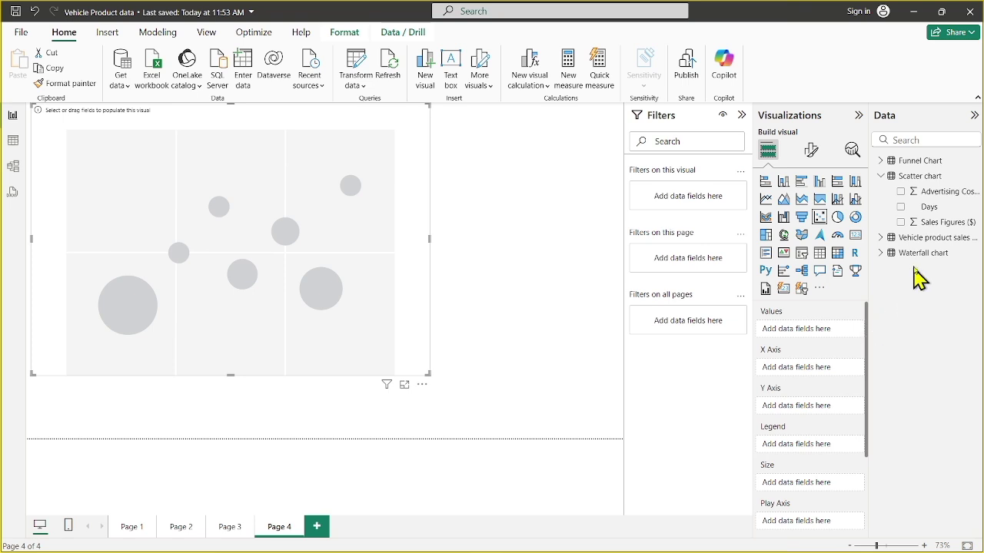
- Plot Advertising Costs ($) on the X axis and Sales Figures ($) on the Y axis, both set to Don't summarize
drag(933, 201, 796, 366)
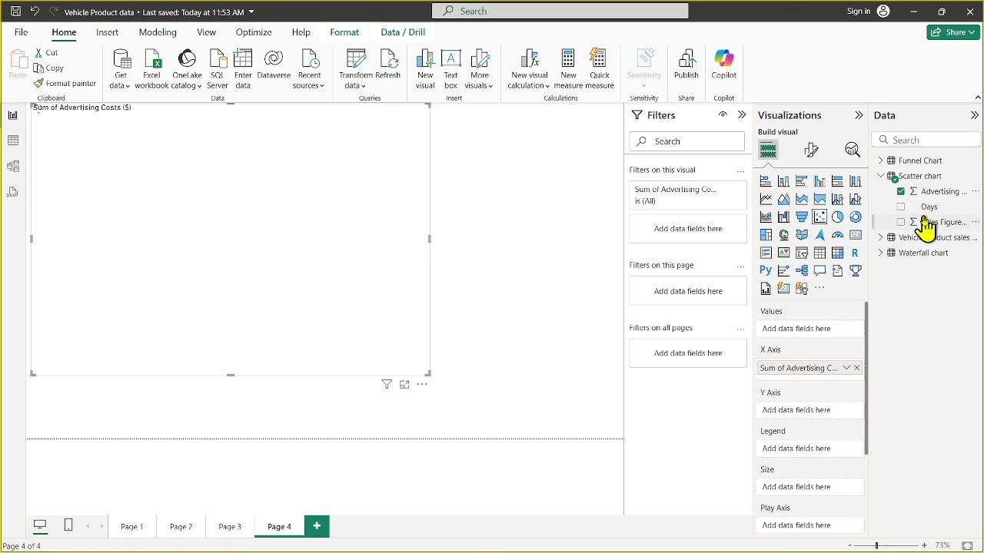
drag(928, 227, 795, 422)
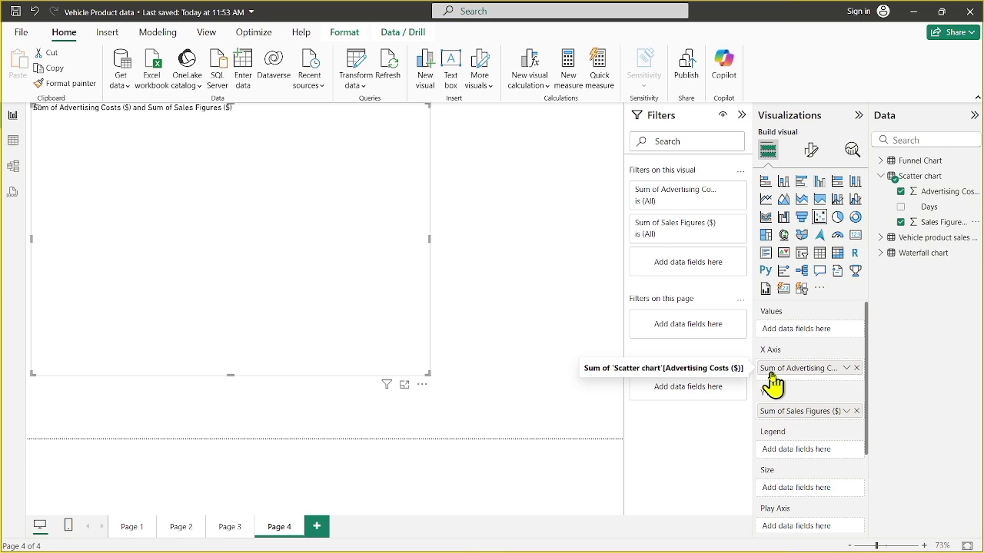
click(847, 368)
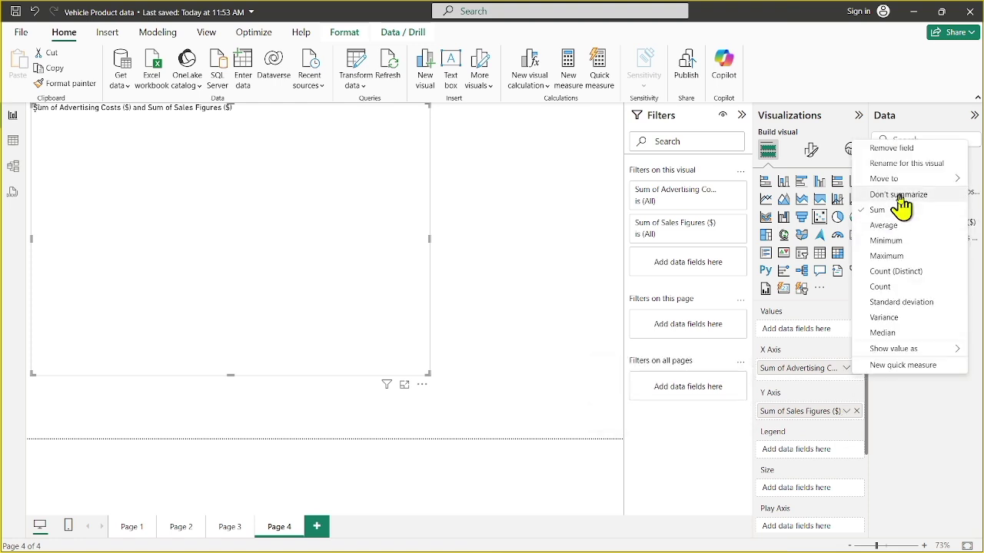
click(899, 195)
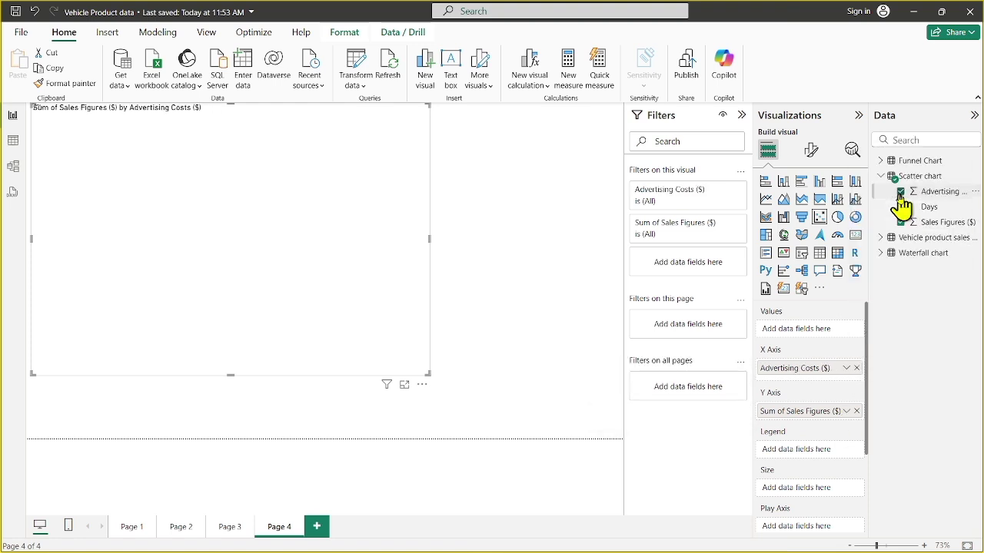
click(850, 412)
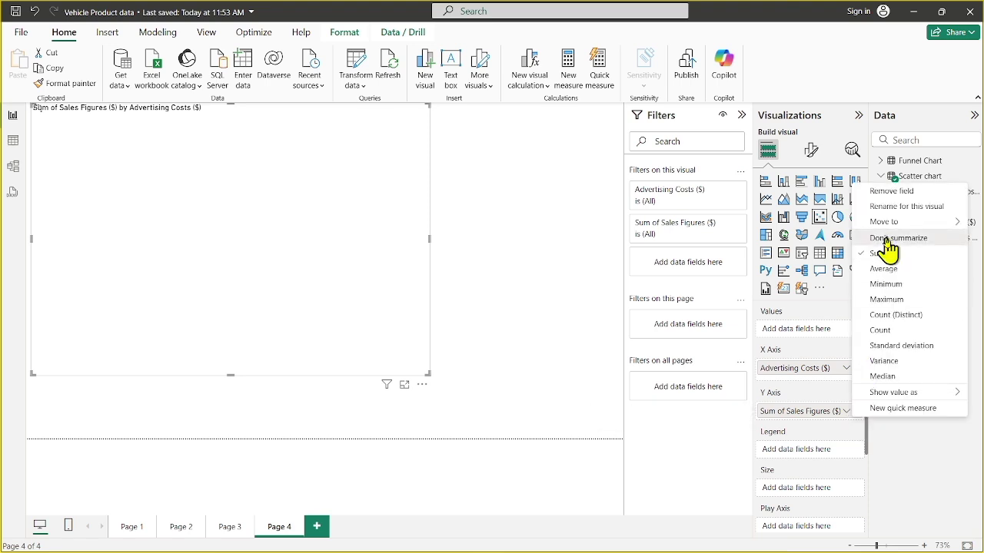
click(887, 239)
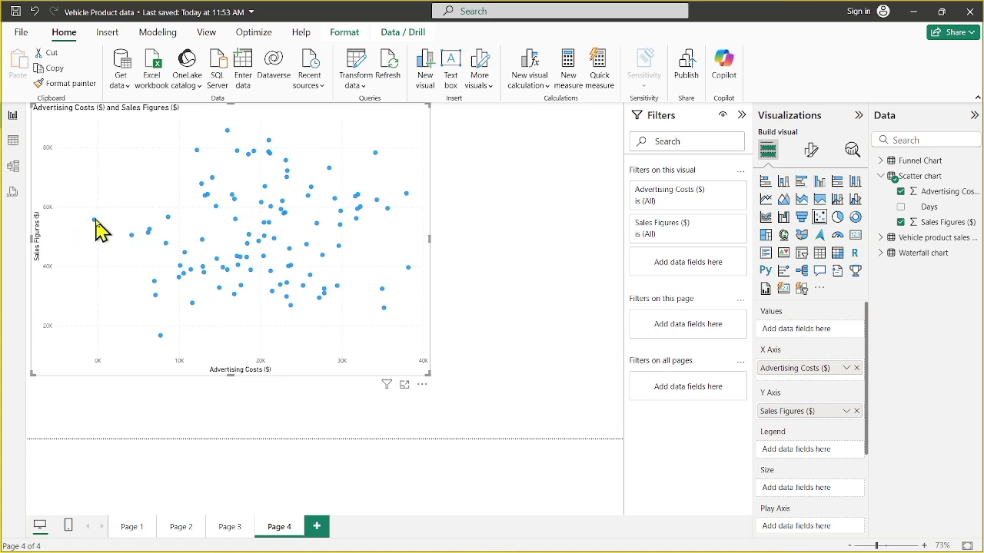
- Widen the scatter chart to nearly the full width of the report page
mouse_move(95, 224)
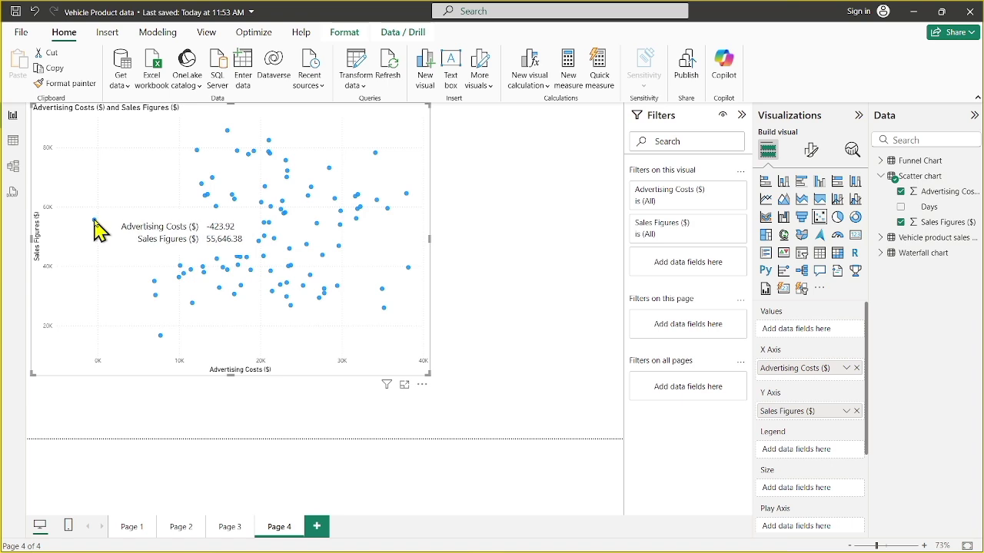
mouse_move(160, 337)
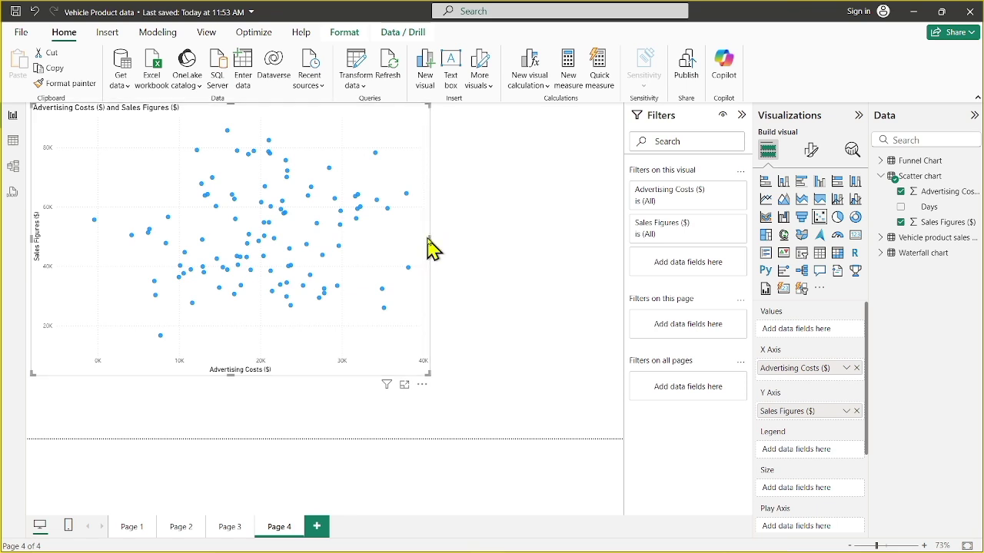
drag(429, 238, 592, 253)
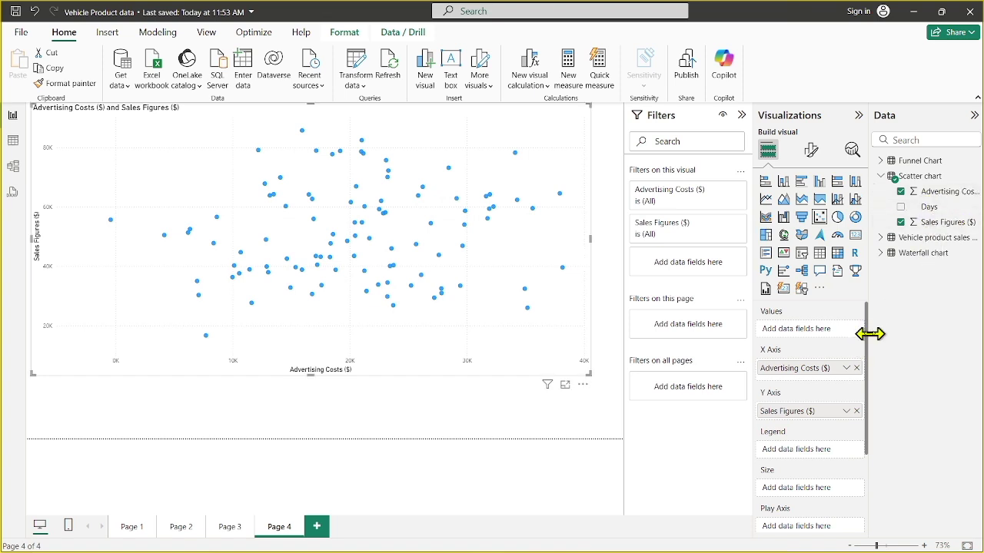
- Add the Days field to the scatter chart's tooltips
scroll(870, 358, down, 1)
scroll(872, 376, down, 3)
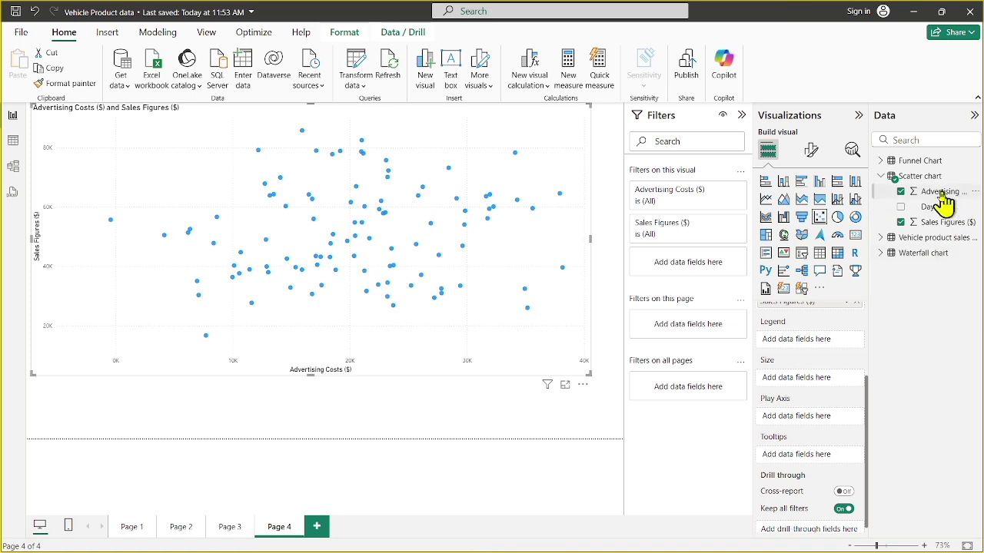
drag(814, 405, 785, 459)
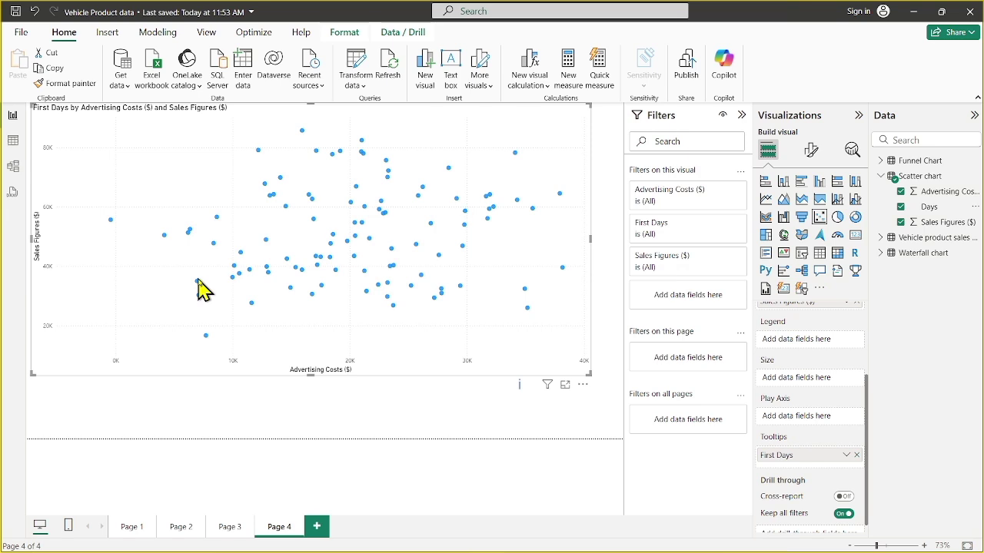
mouse_move(197, 282)
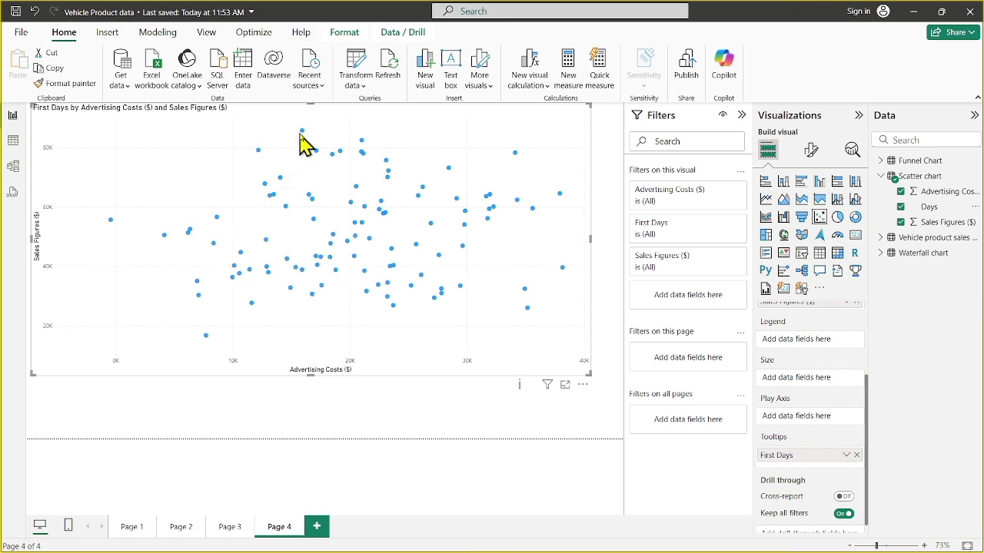
mouse_move(303, 129)
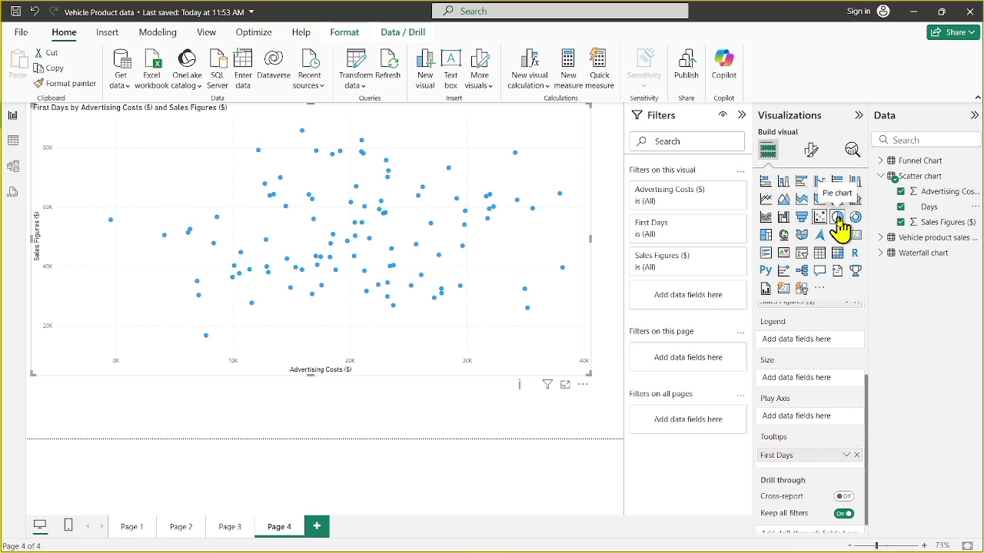
- Add a new report page and expand the Vehicle product sales data table's fields in place of the Scatter chart table's
click(316, 527)
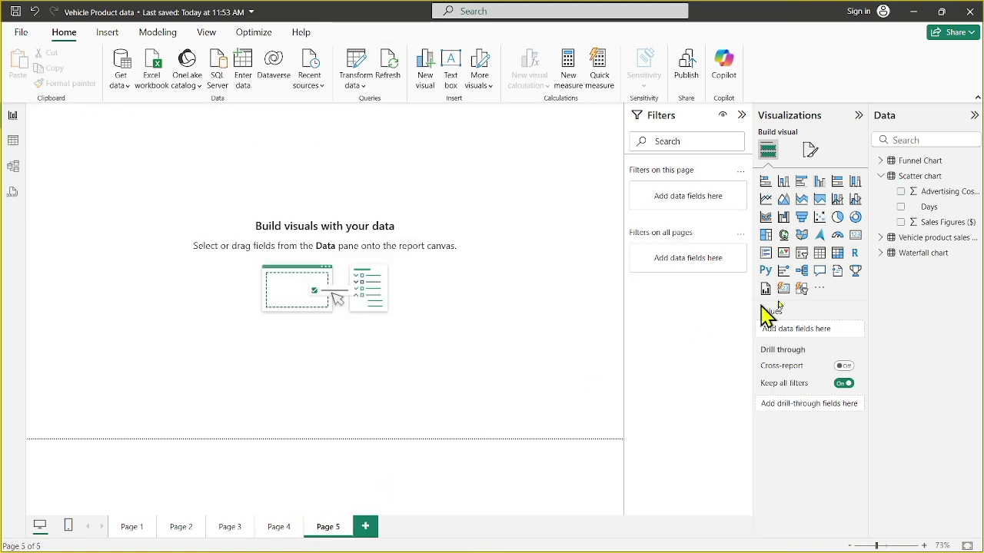
click(881, 178)
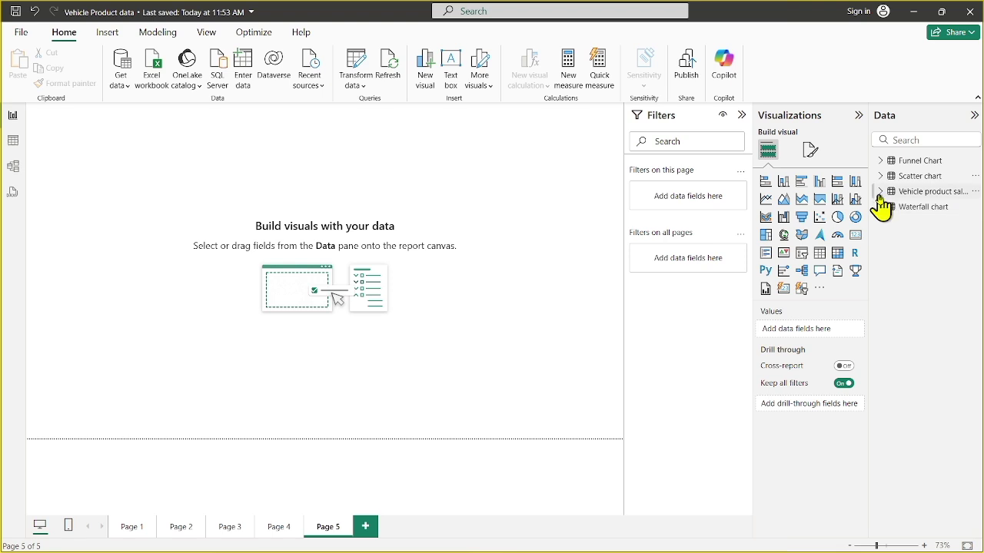
click(879, 195)
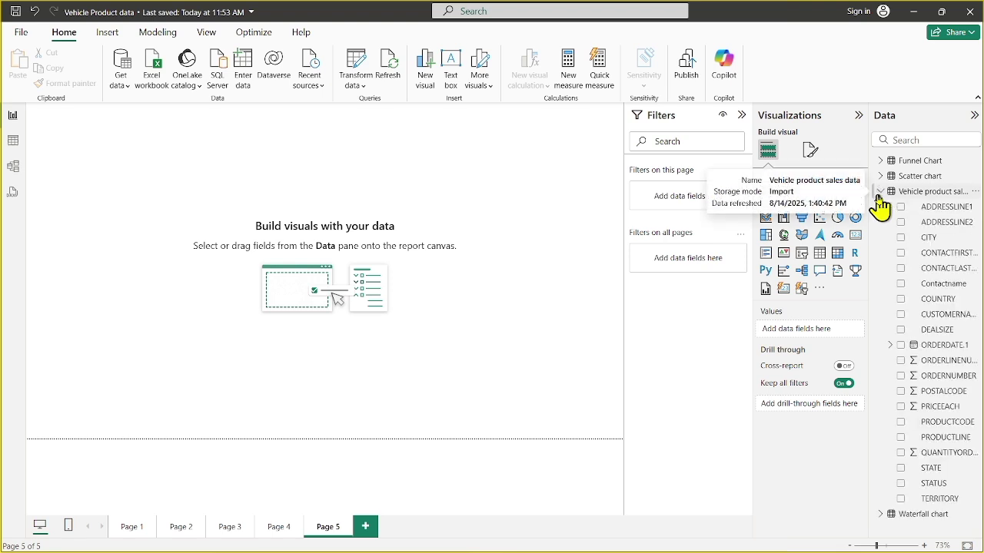
- Insert a blank pie chart on Page 5 and enlarge it to over half the page's width and most of its height
click(837, 218)
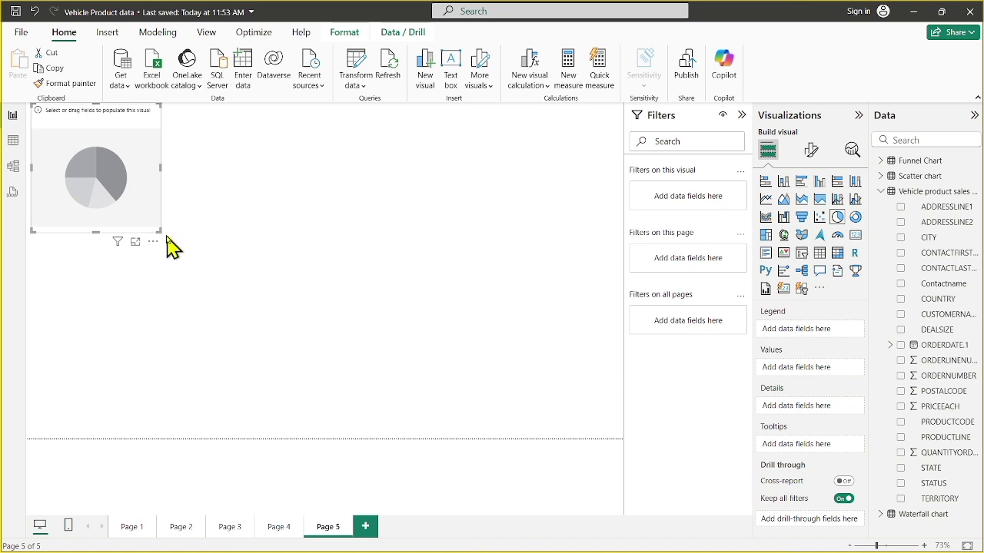
drag(160, 231, 189, 253)
drag(219, 286, 378, 411)
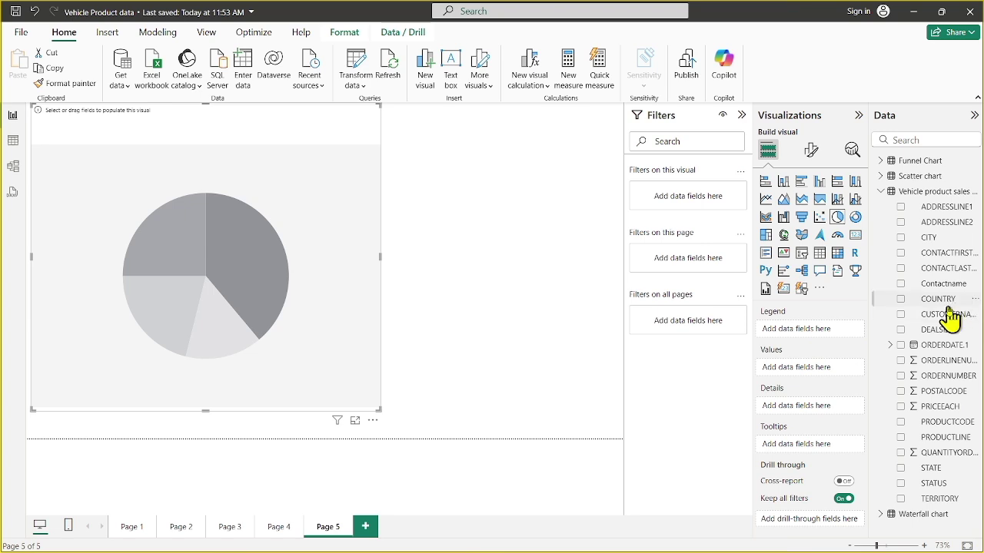
- Set DEALSIZE as the pie chart's legend and QUANTITYORDERED as its values
drag(939, 338, 800, 329)
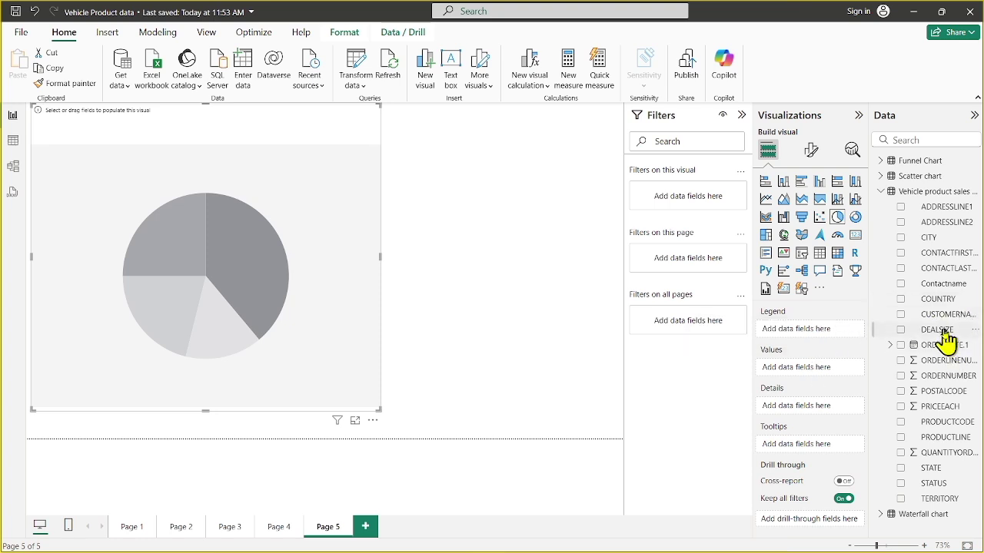
drag(934, 330, 820, 338)
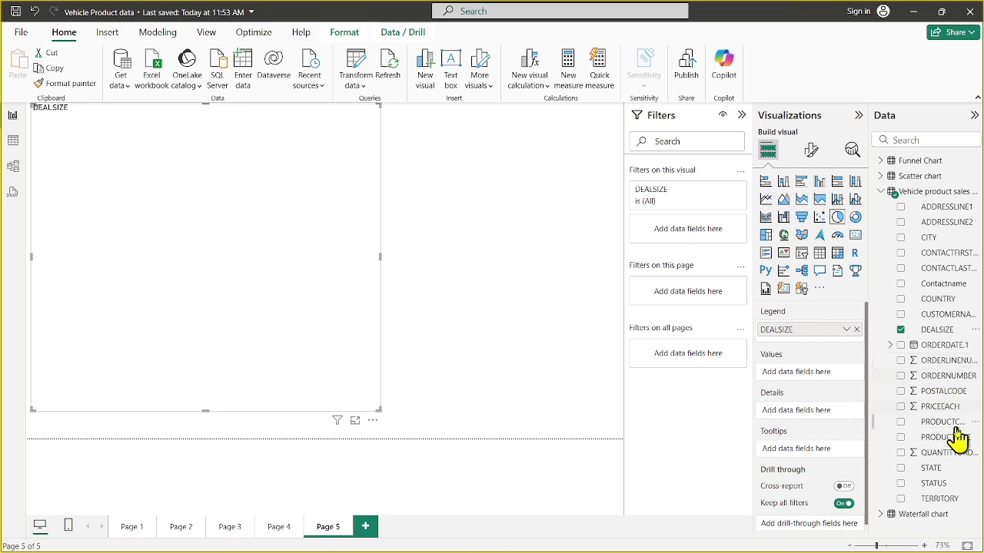
drag(953, 458, 806, 376)
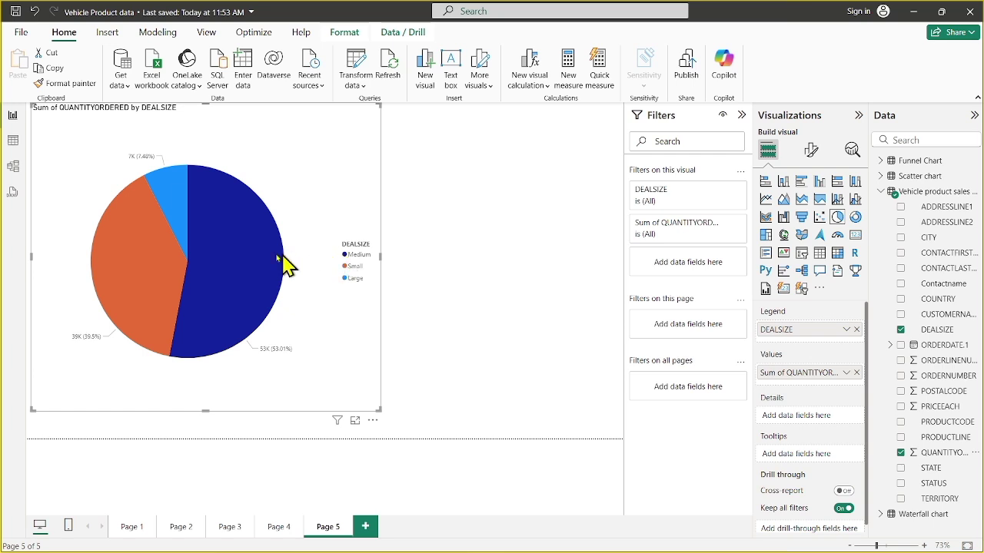
mouse_move(152, 261)
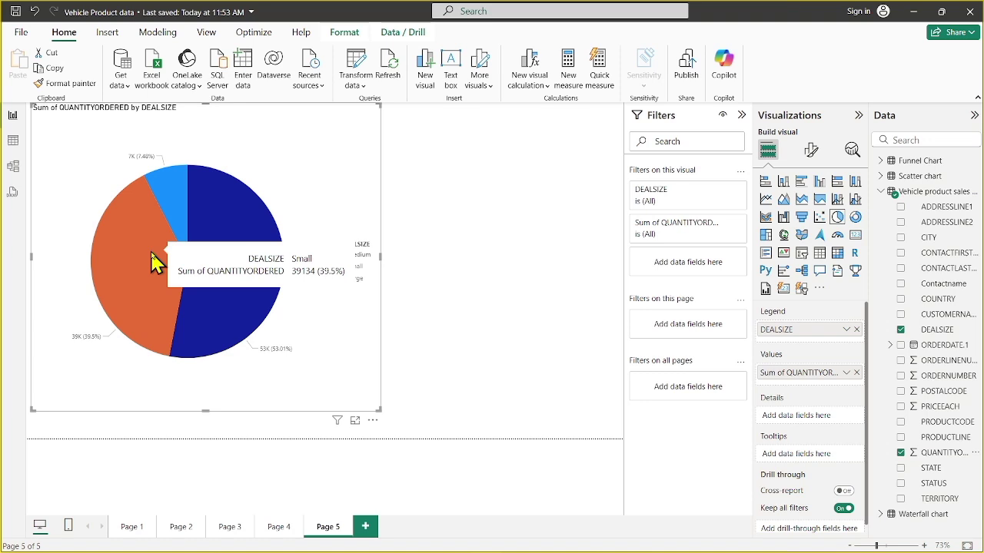
mouse_move(269, 256)
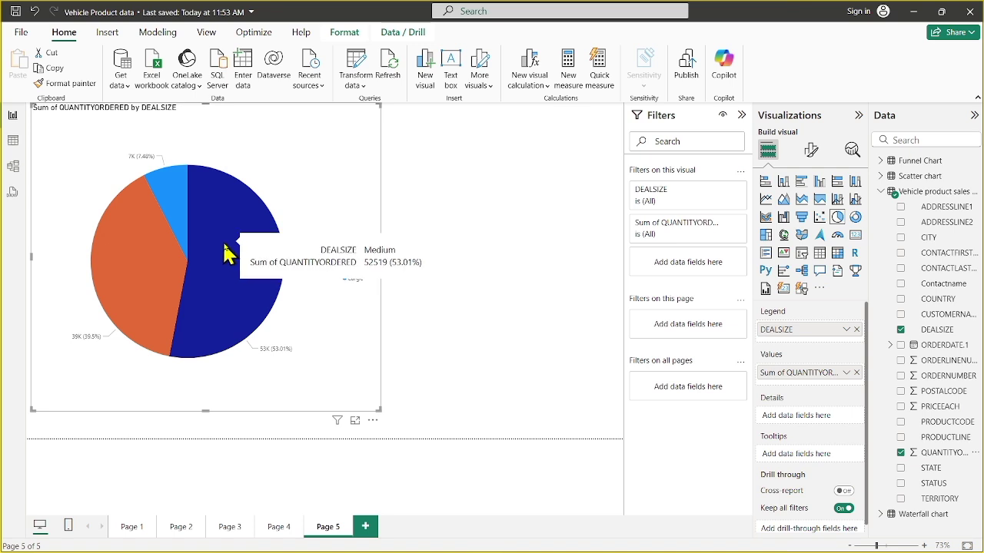
- Open the pie chart's slice color settings and view the color palette for the Medium slice
click(809, 154)
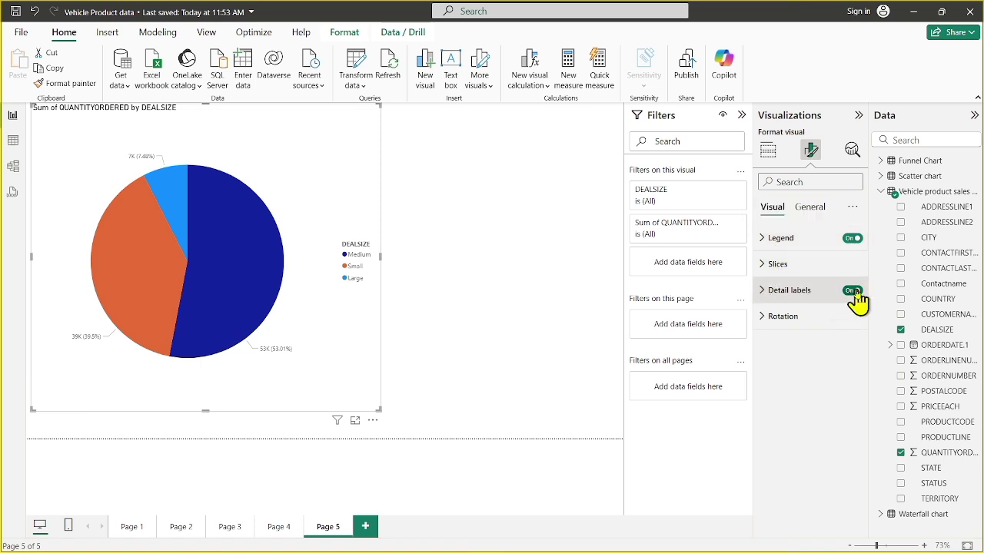
click(764, 265)
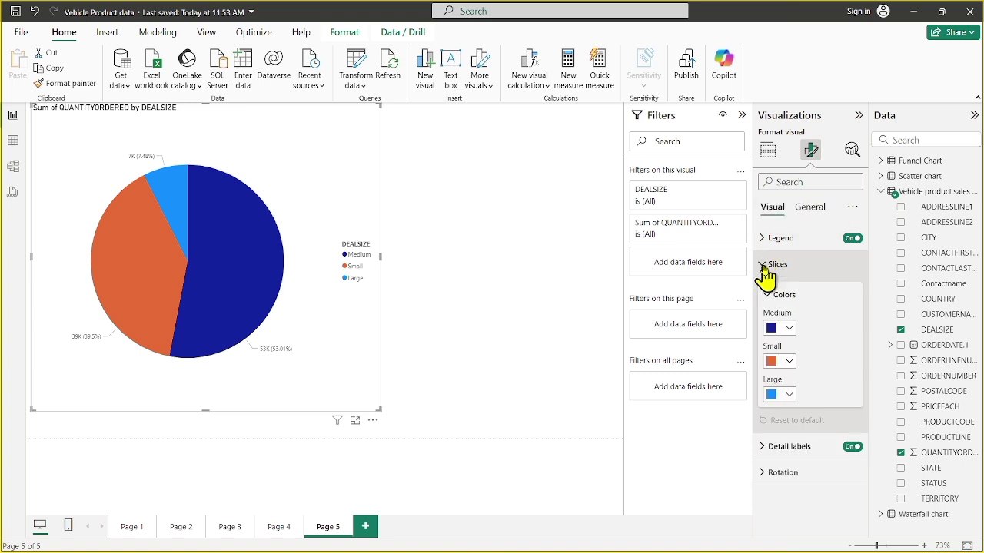
click(789, 331)
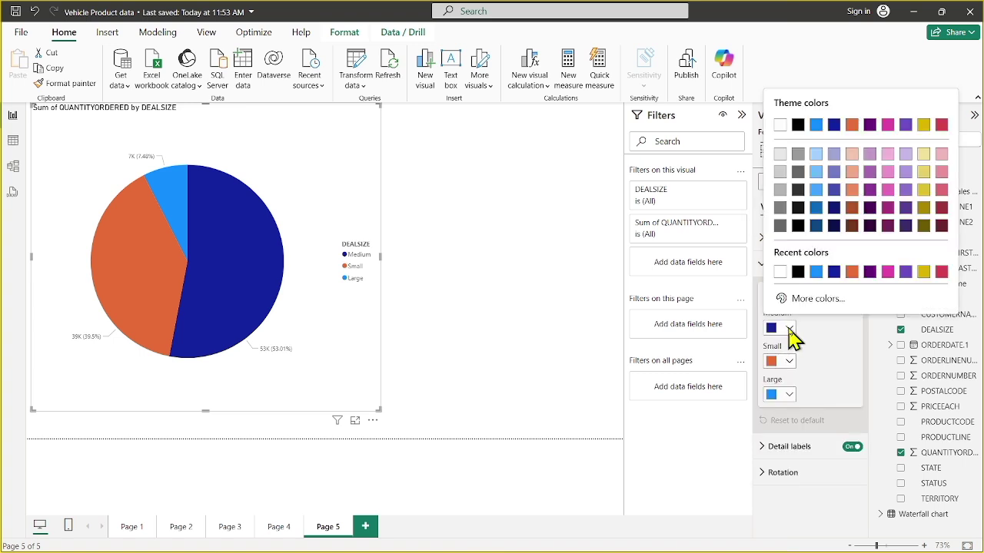
click(830, 332)
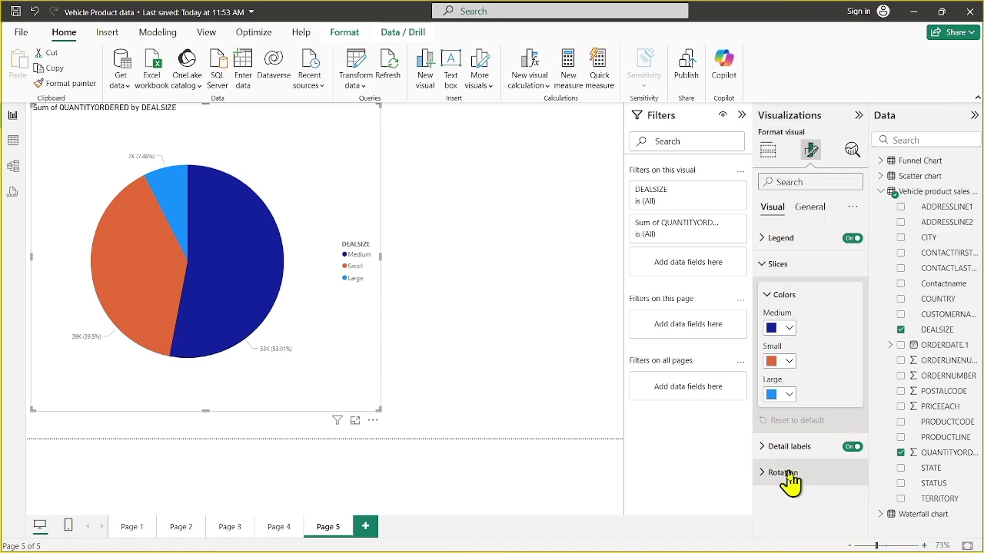
- Rotate the pie chart's slices to 116°
click(763, 473)
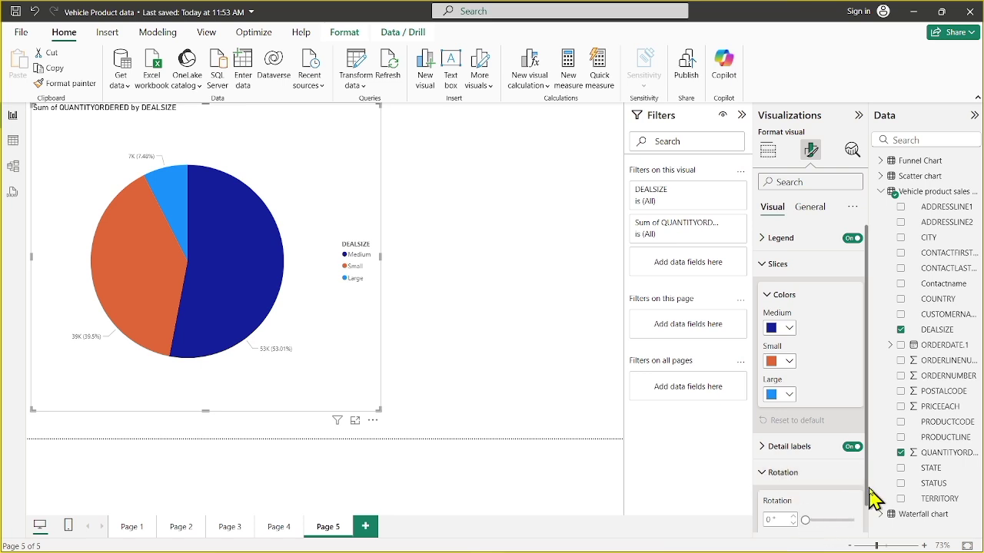
scroll(869, 511, down, 2)
scroll(870, 511, down, 2)
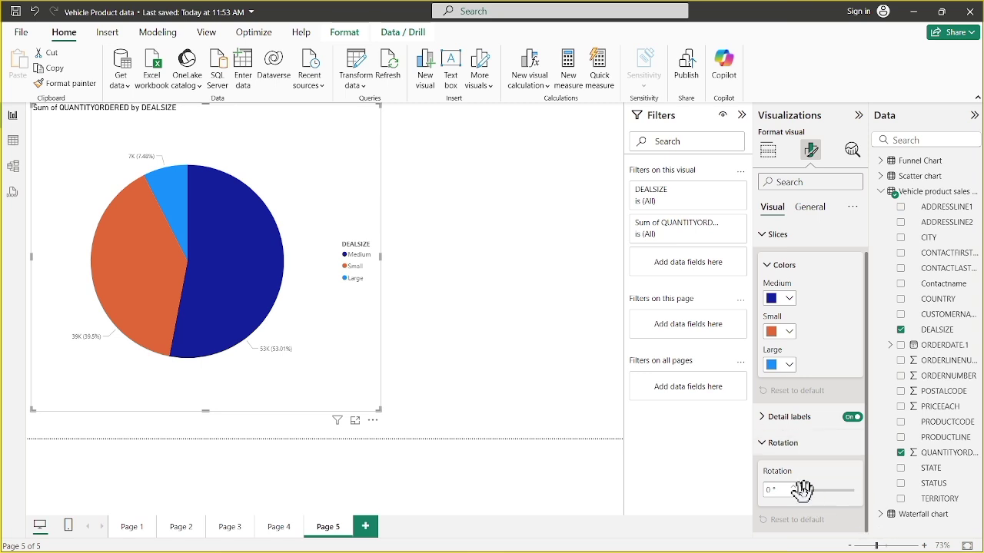
drag(801, 490, 819, 489)
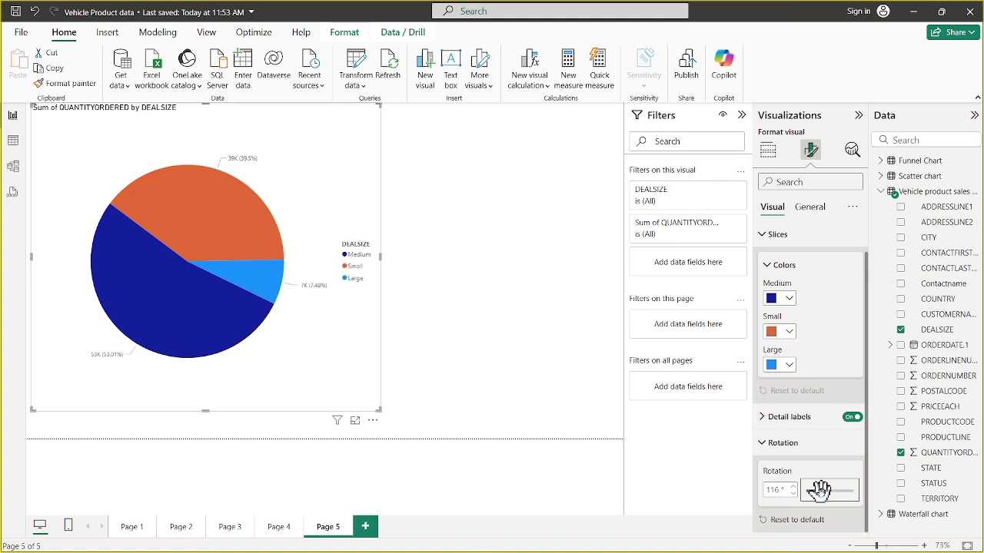
- Review the pie chart's general size properties and the data format options for DEALSIZE
click(809, 215)
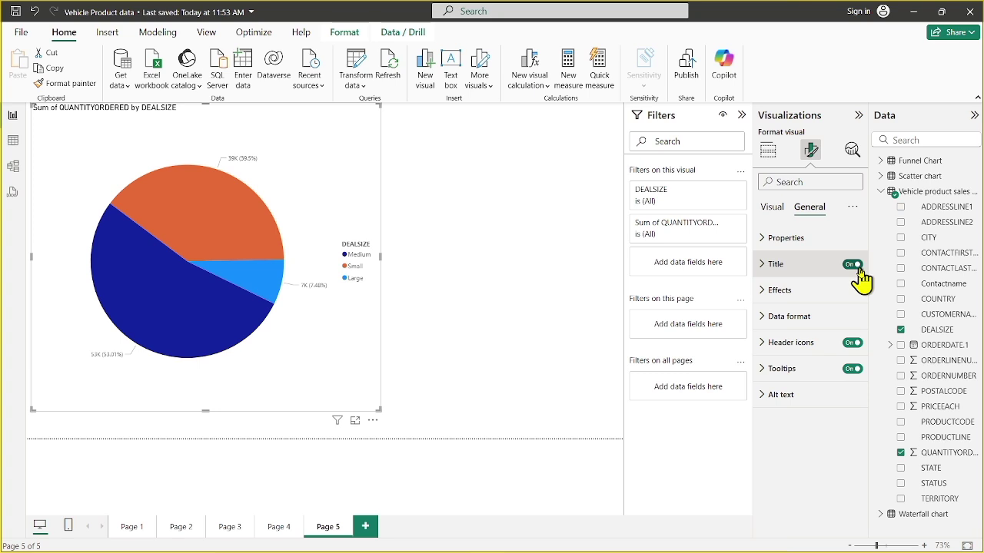
click(765, 243)
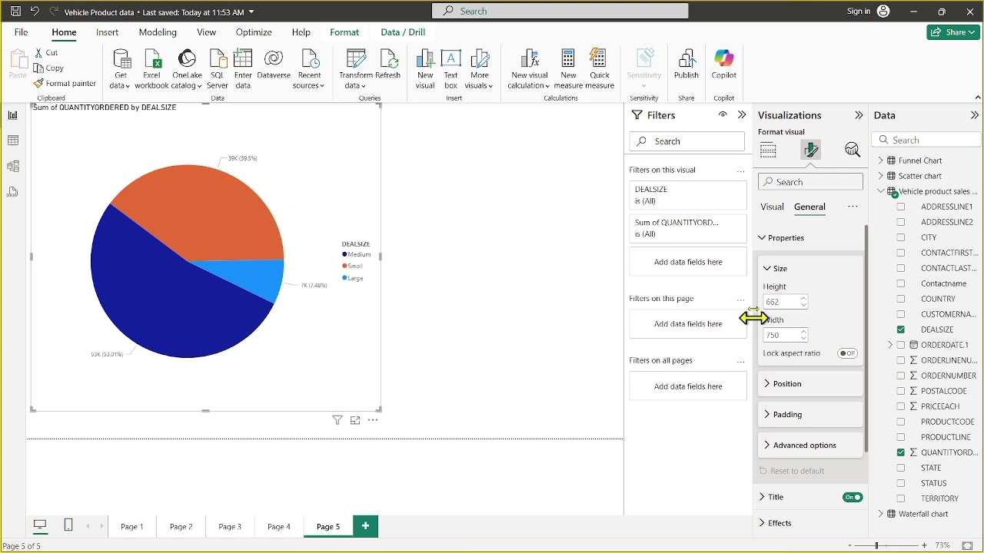
click(765, 240)
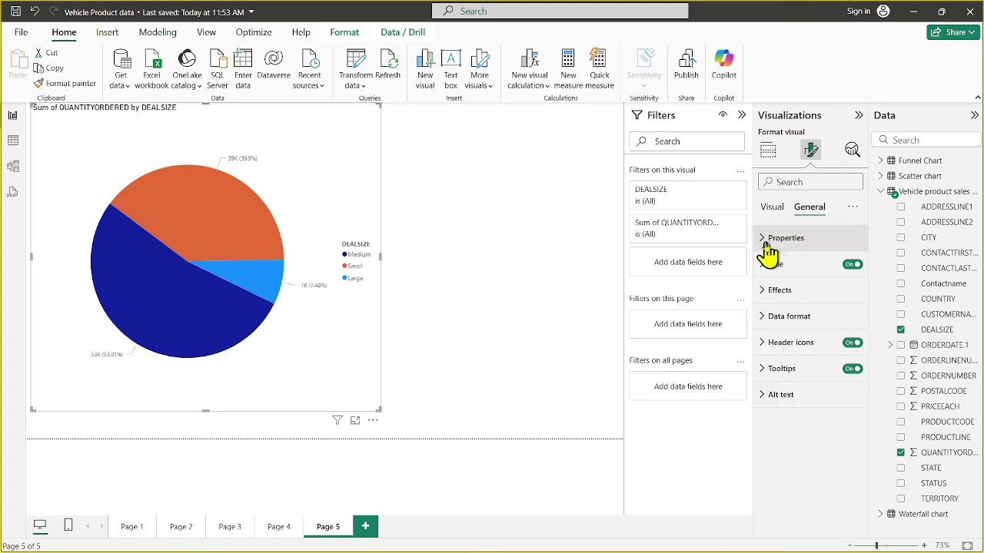
click(764, 322)
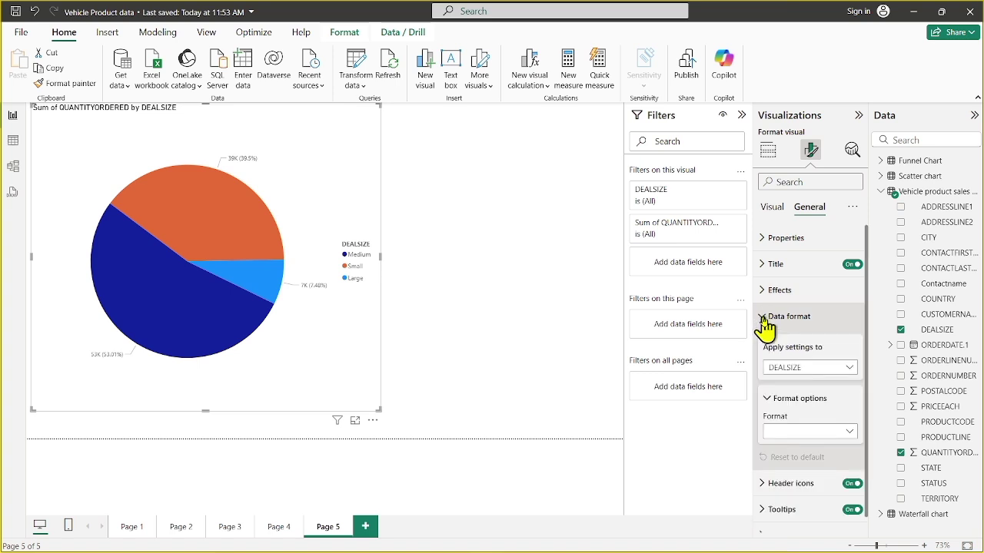
click(850, 434)
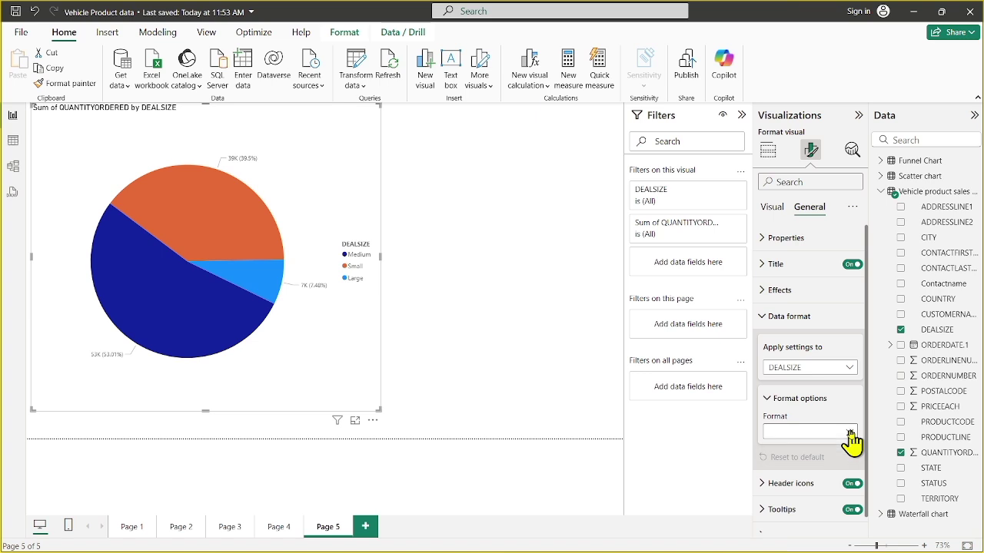
click(768, 323)
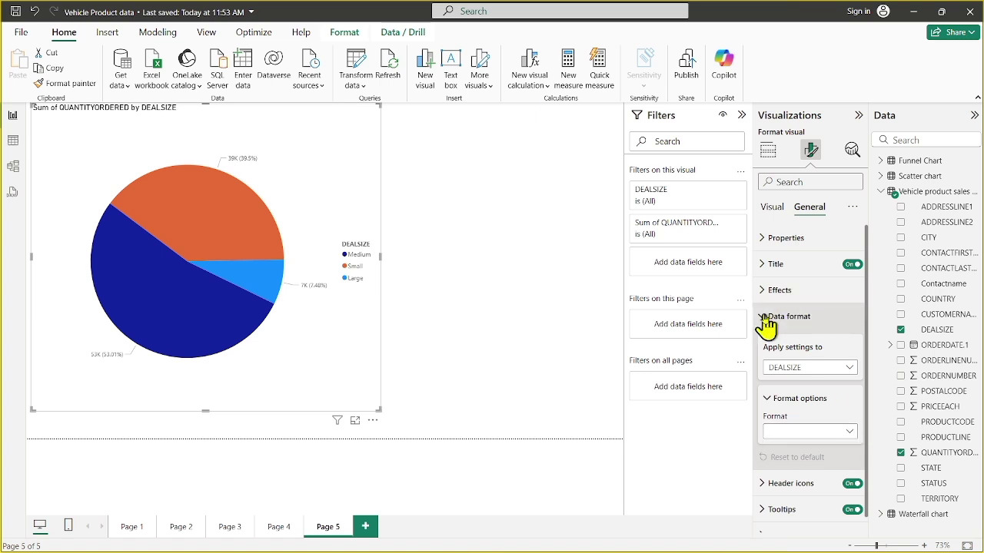
- Set the pie chart's background color to the lightest orange tint of the theme colors
click(765, 292)
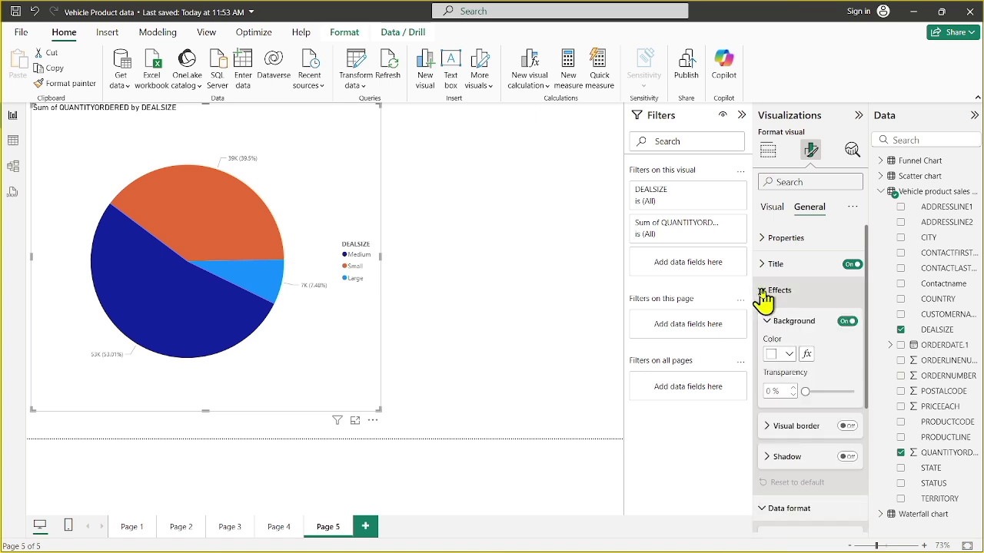
click(789, 354)
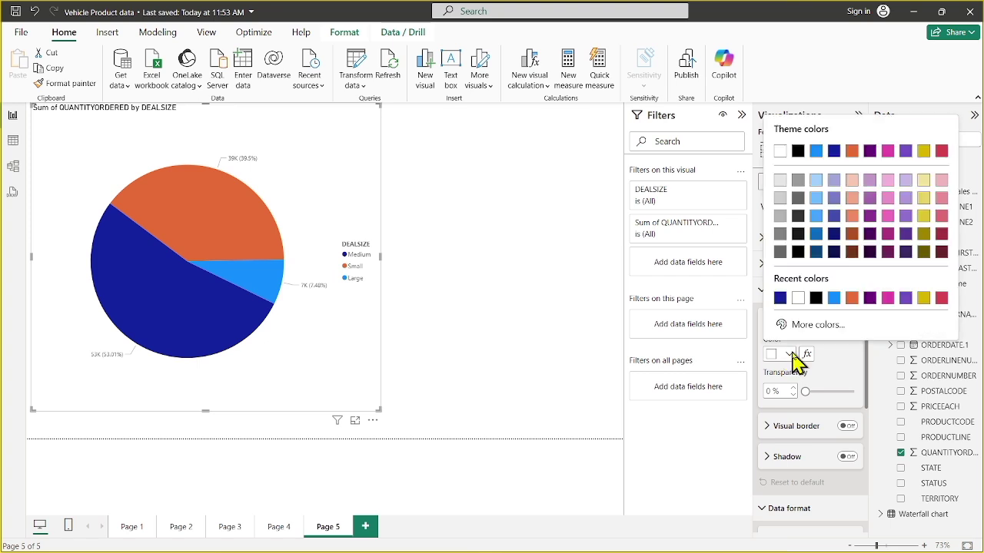
click(852, 180)
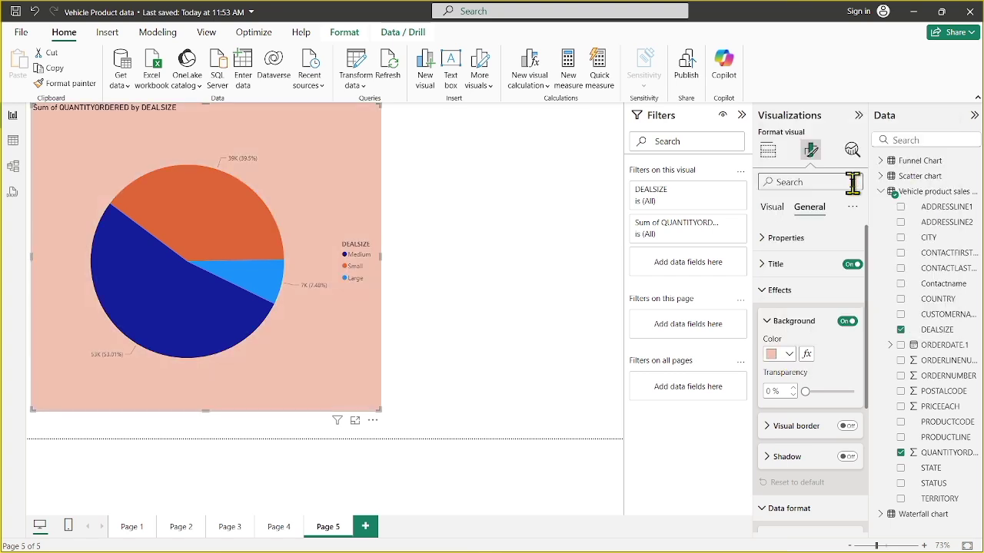
click(765, 292)
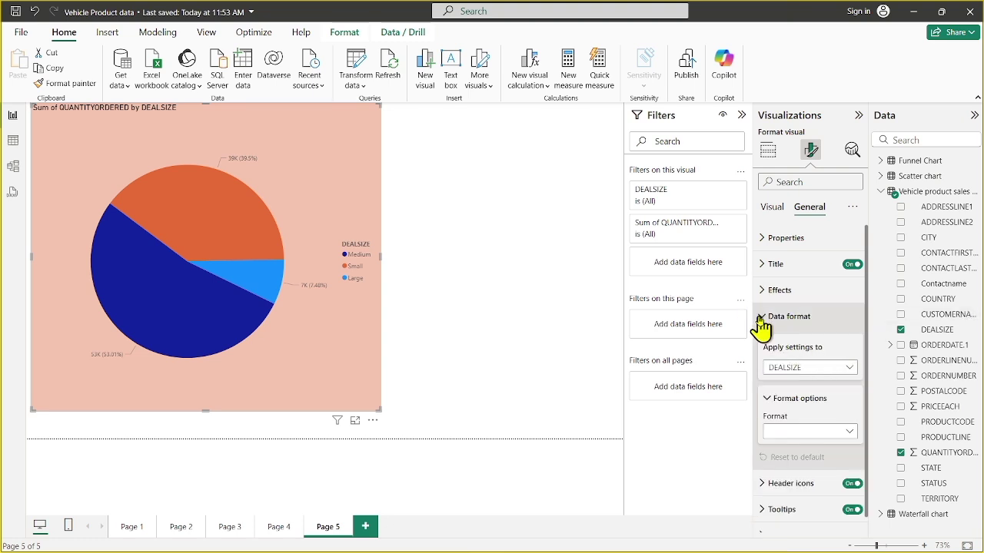
- Collapse the data format settings and examine the pie chart's tooltip options
click(761, 323)
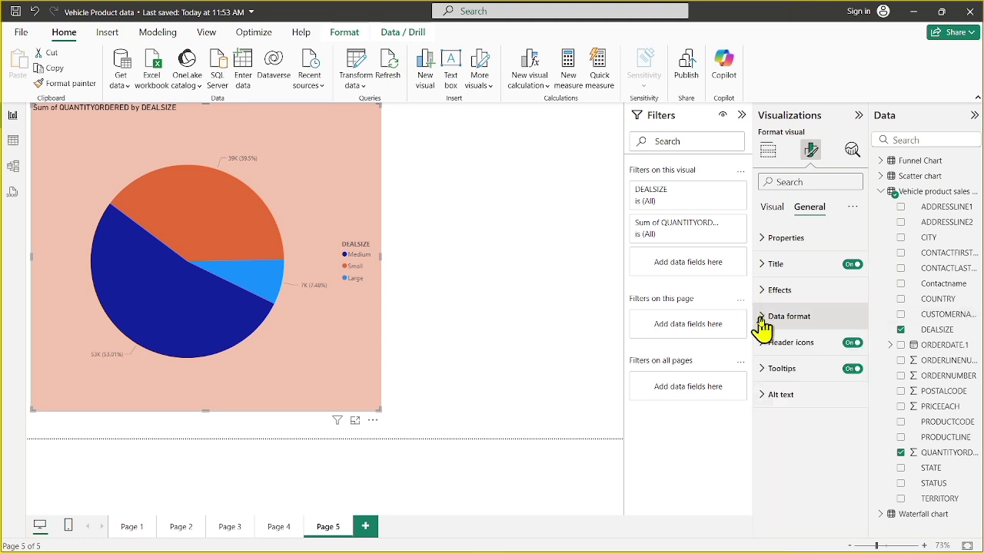
click(763, 370)
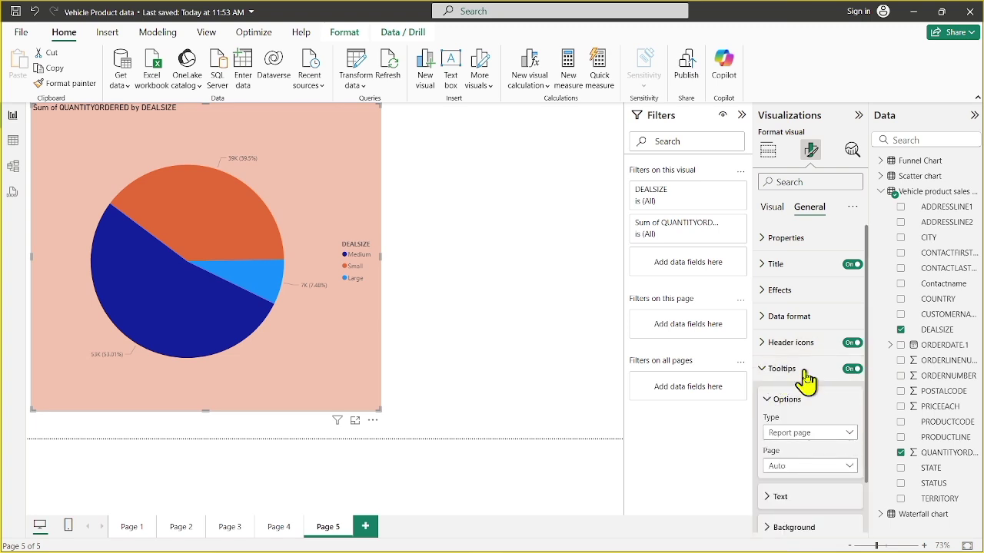
click(760, 372)
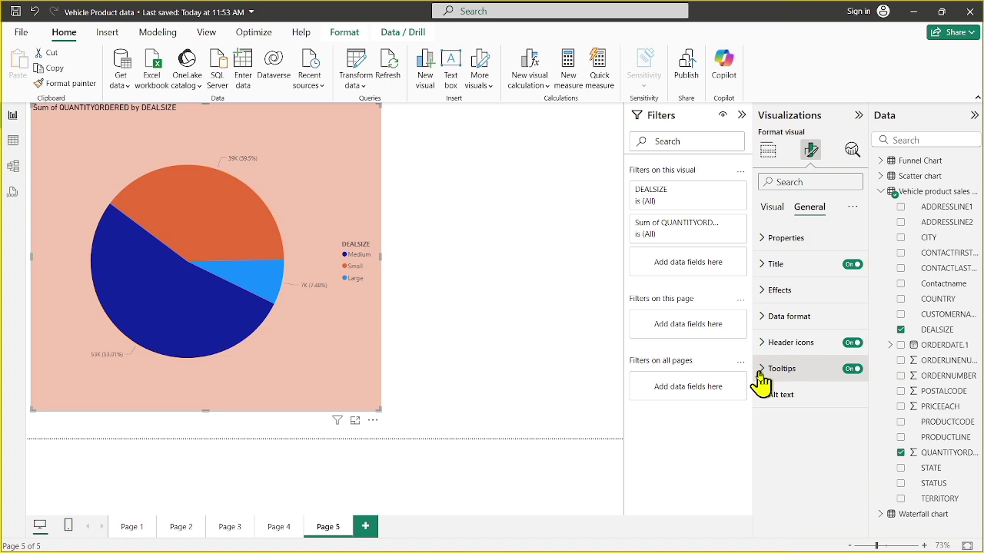
- Collapse the slice and rotation settings and set the pie chart's detail label position to Inside
click(771, 211)
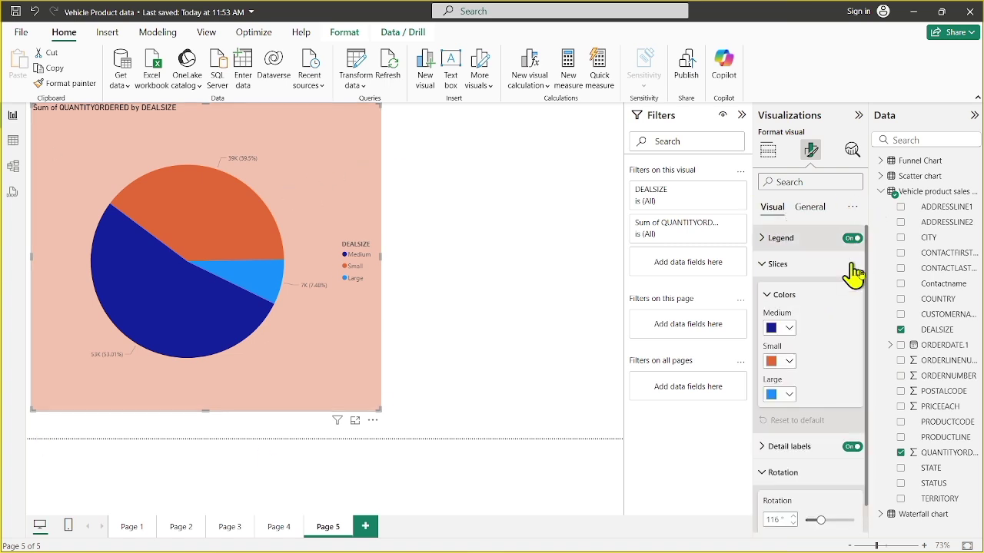
click(765, 265)
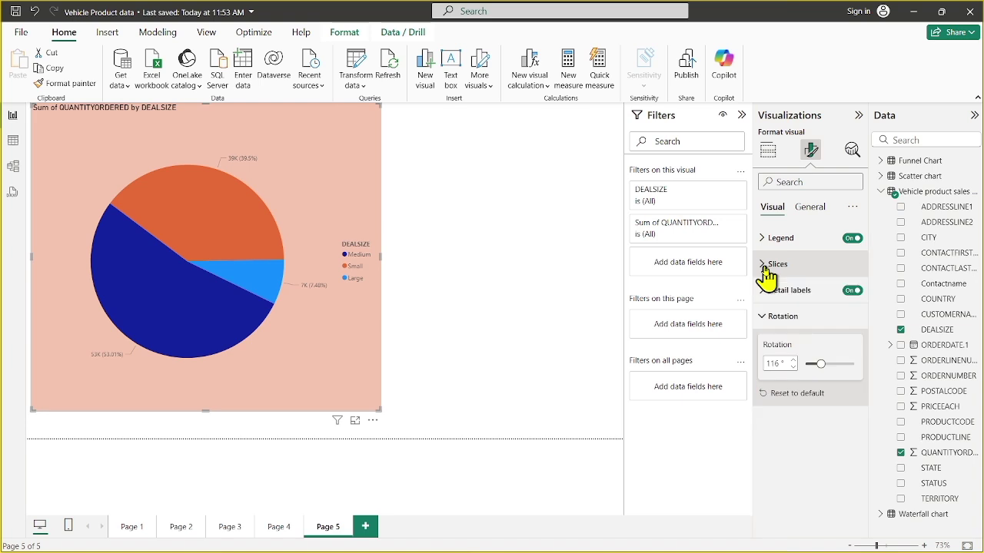
click(763, 319)
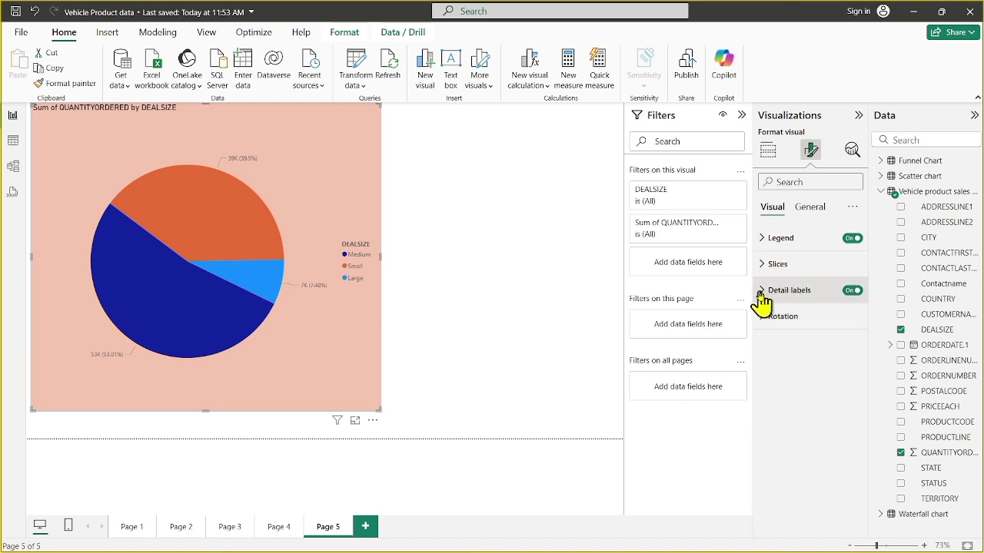
click(770, 295)
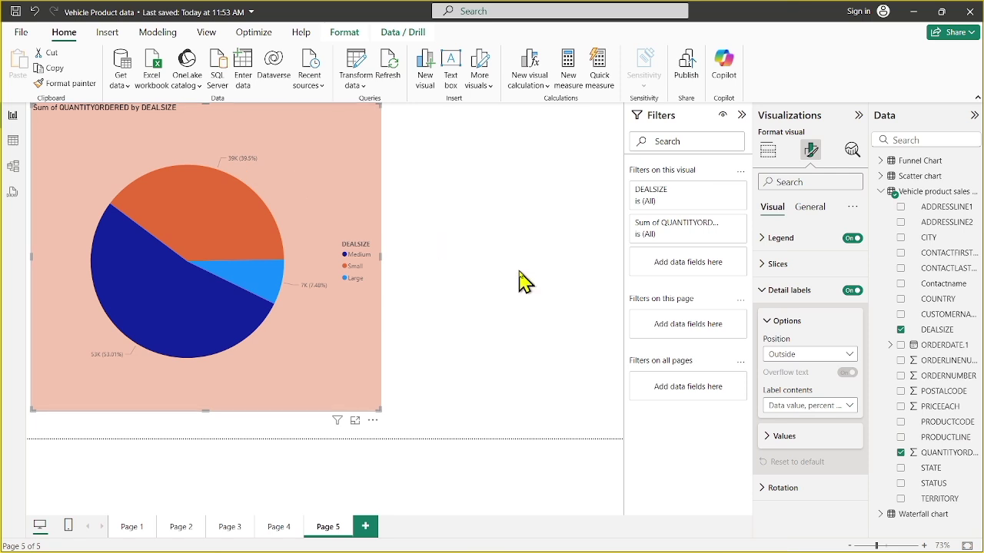
click(850, 355)
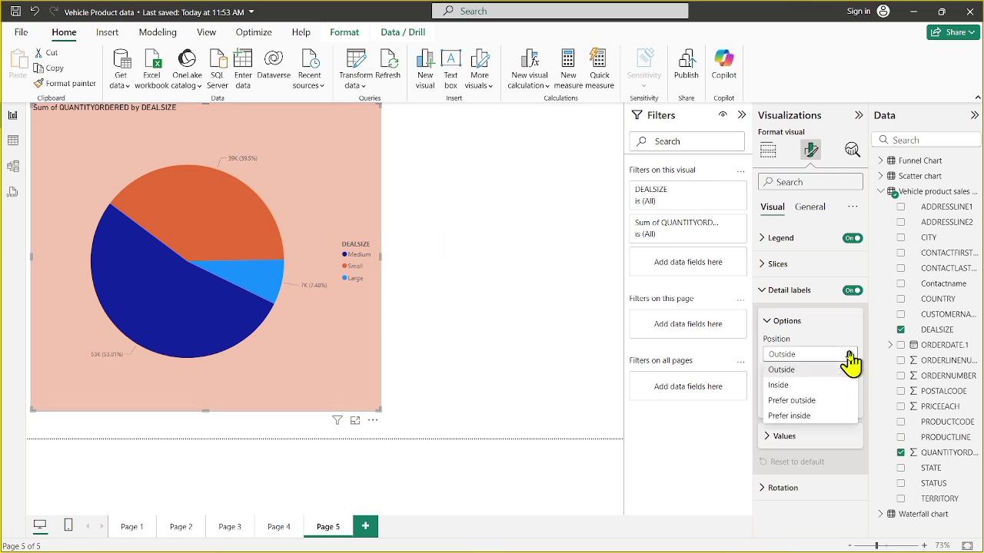
click(778, 385)
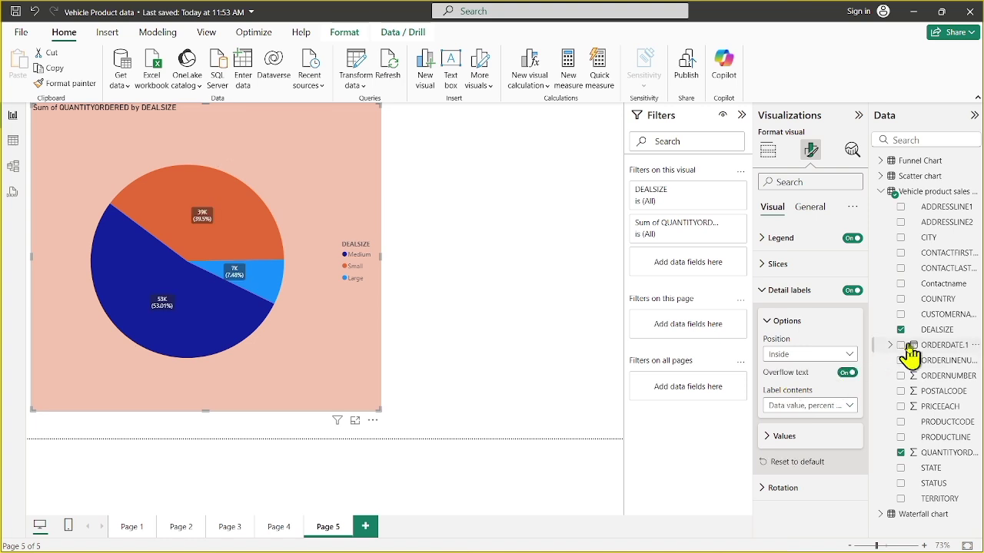
- View the available label contents choices for the detail labels and collapse the label options
click(850, 407)
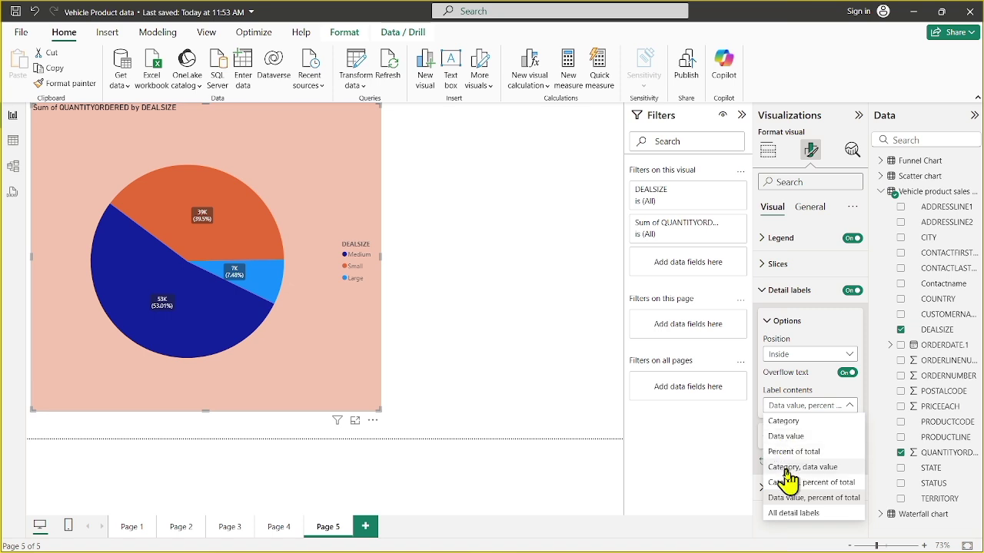
click(851, 407)
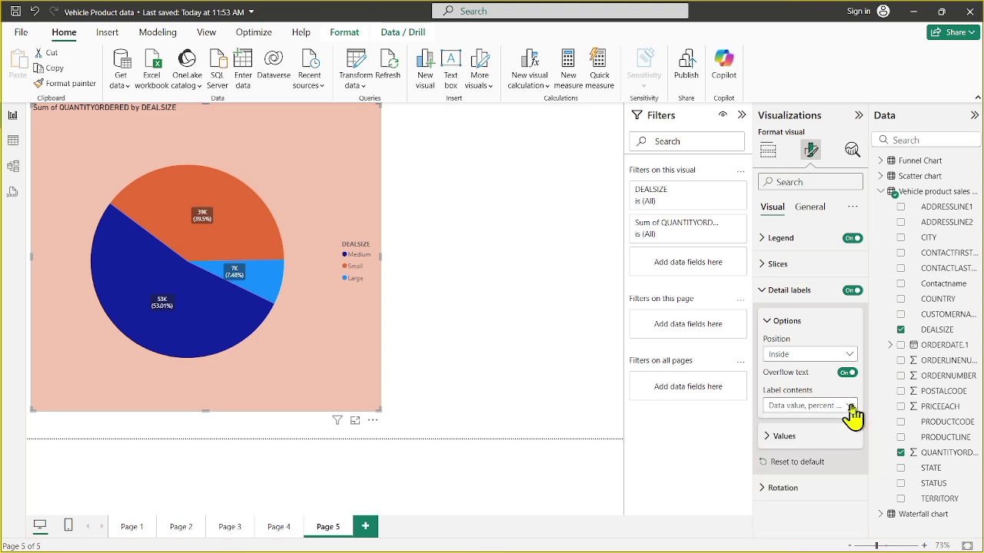
click(767, 323)
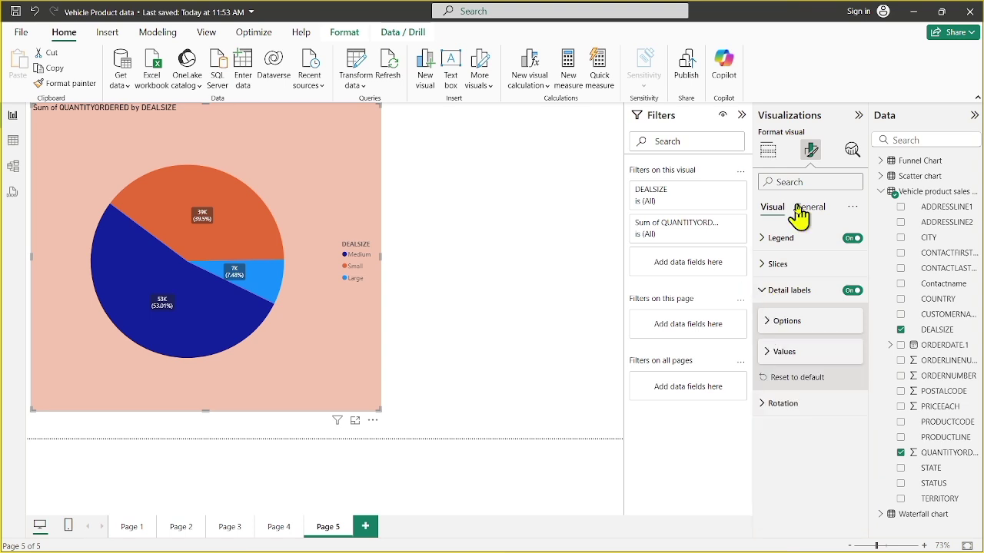
- Convert the pie chart on Page 5 into a donut chart
click(769, 154)
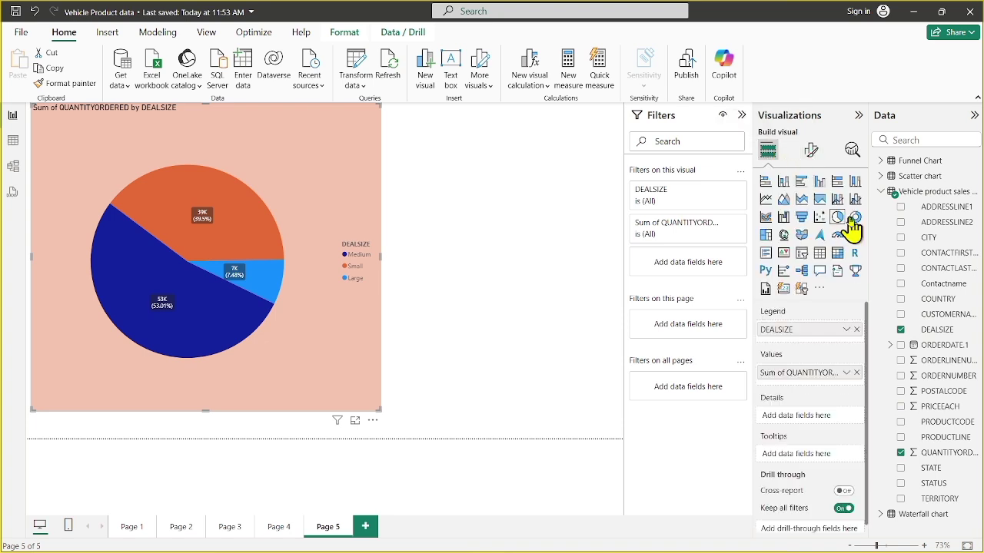
click(855, 218)
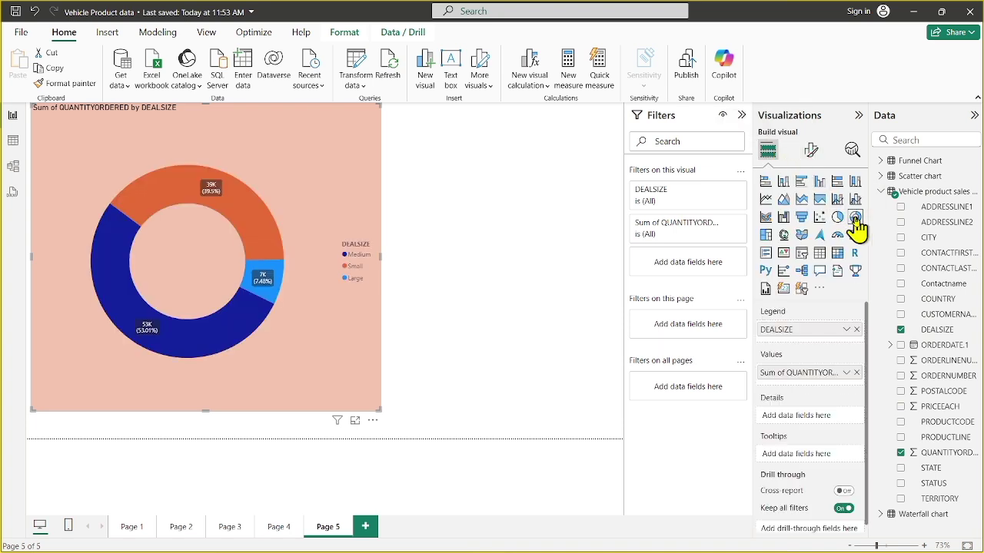